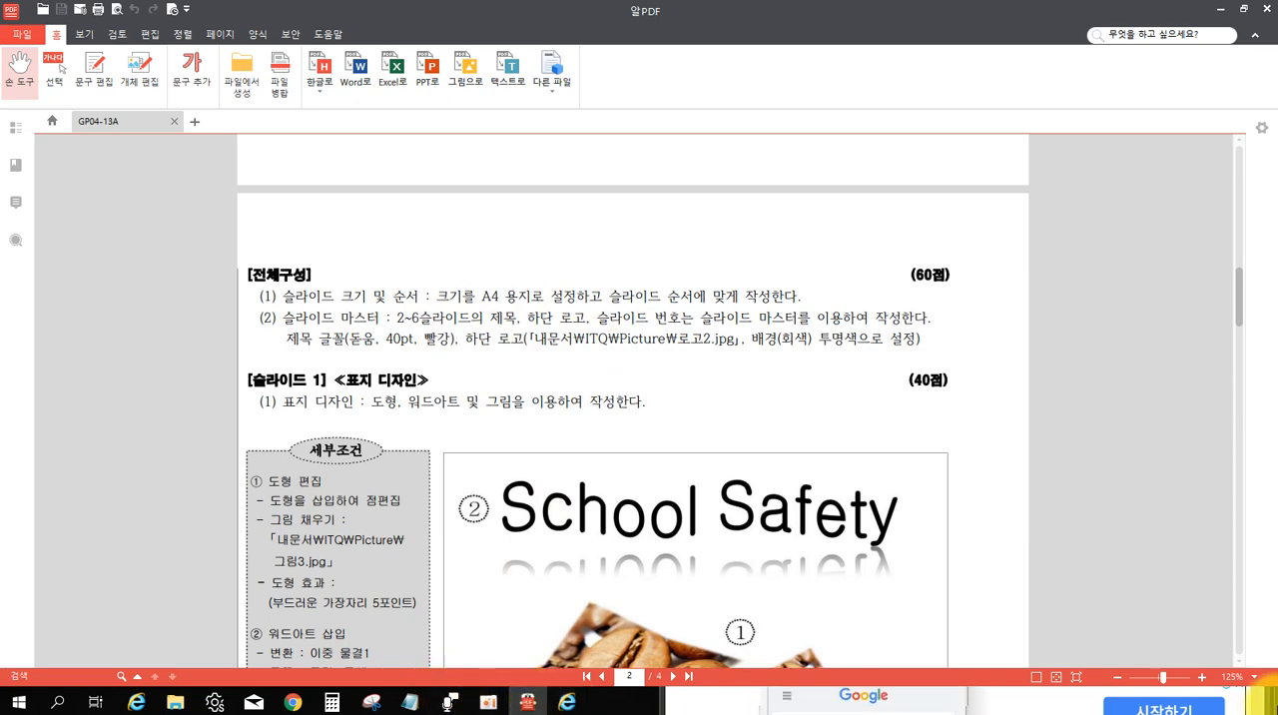
Launch Microsoft PowerPoint 2010 from the ms오피스 folder on the desktop.
left_click(1276, 703)
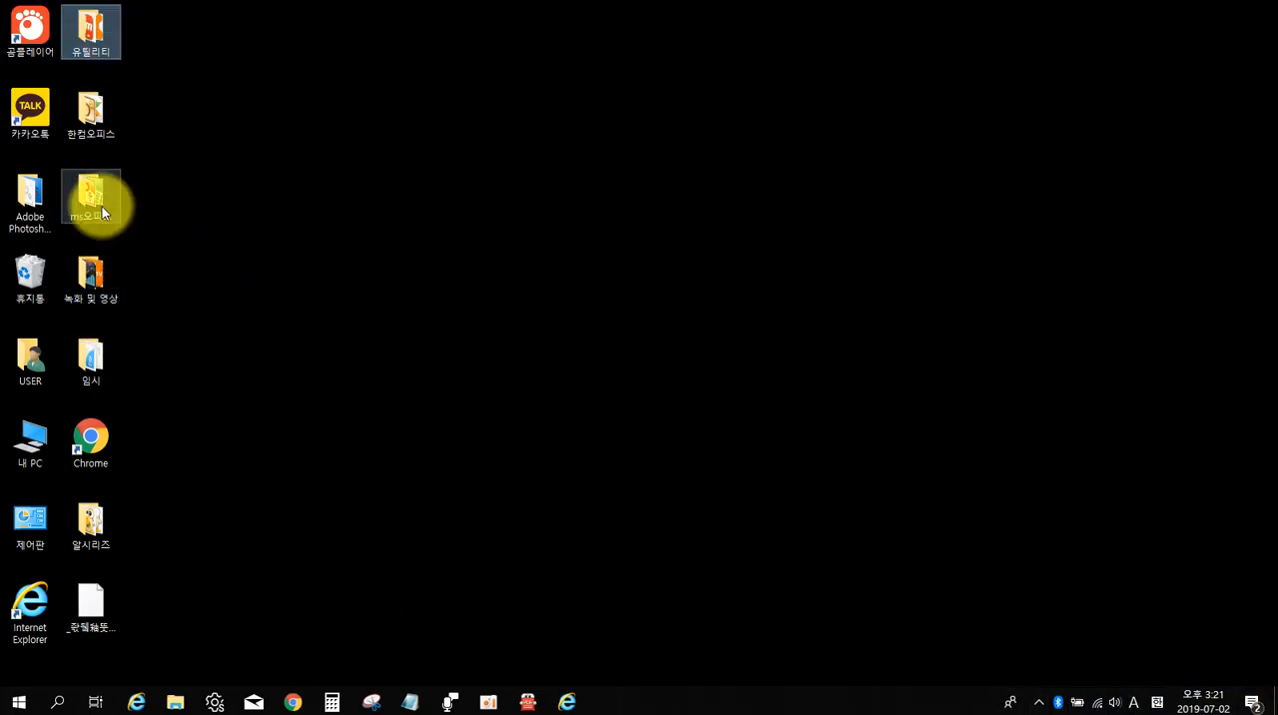
double_click(94, 179)
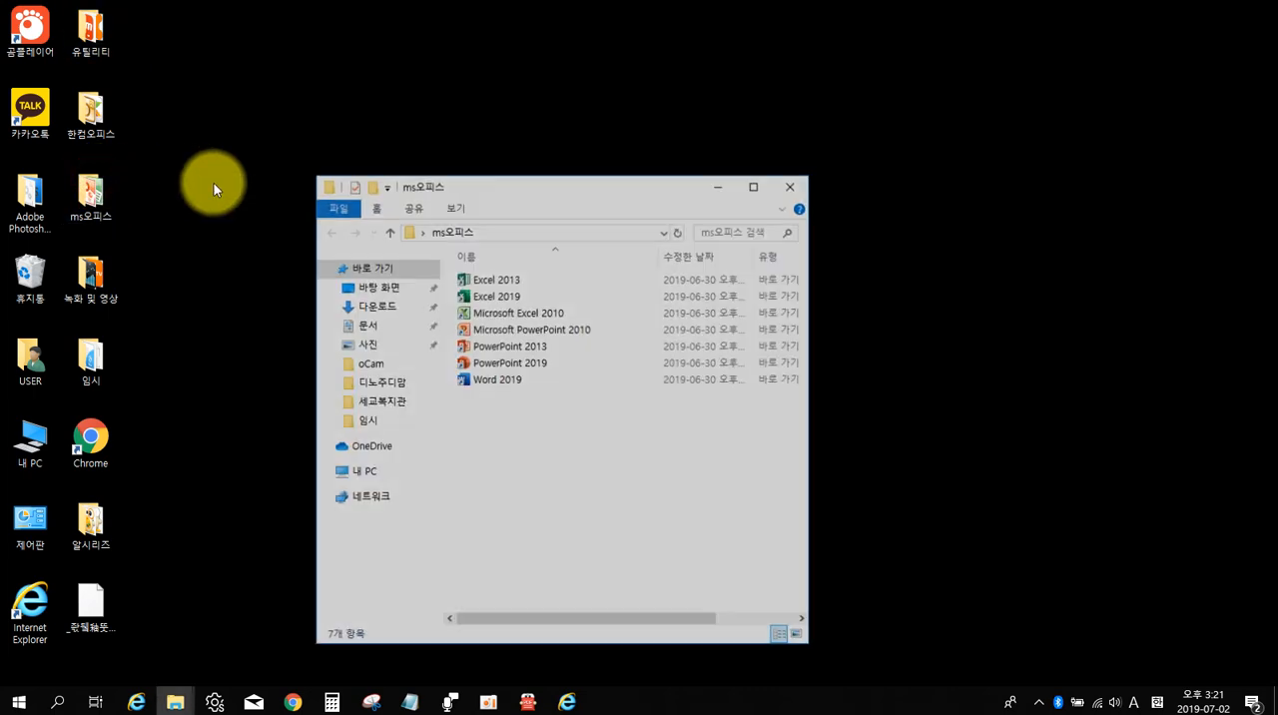
double_click(566, 328)
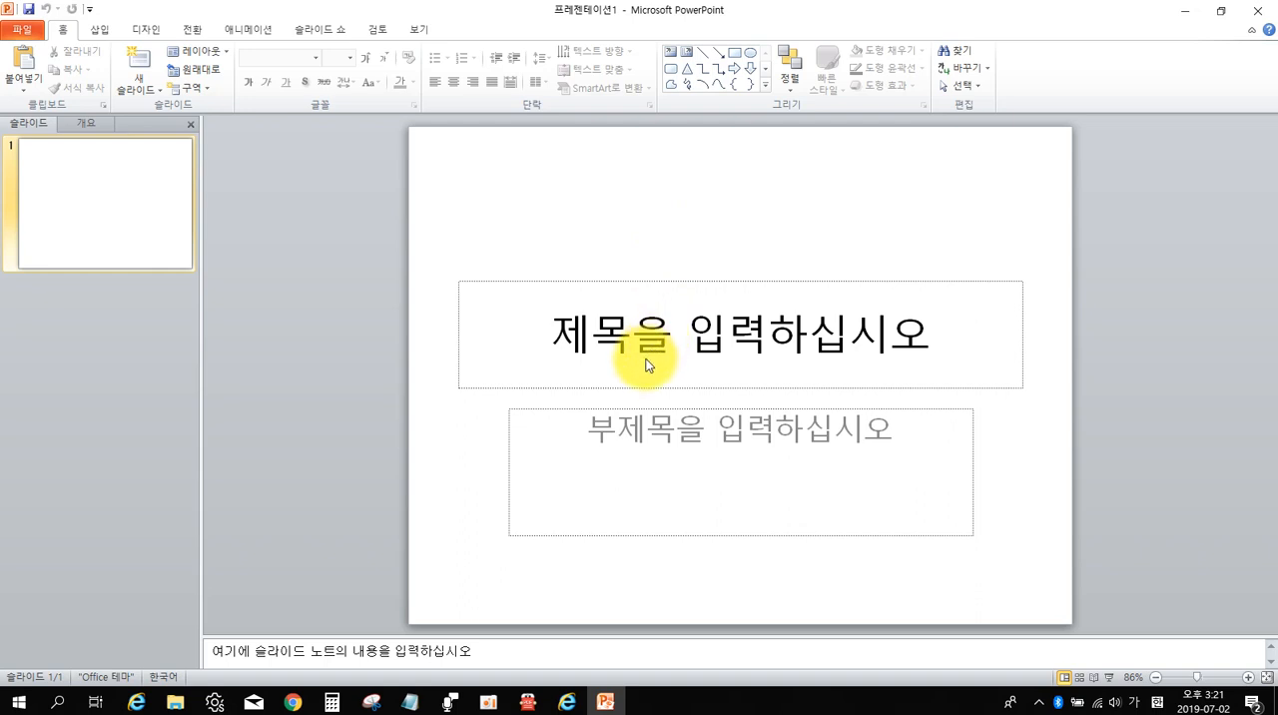
Set the presentation's slide size to A4 용지(210x297mm) in the page setup.
left_click(154, 31)
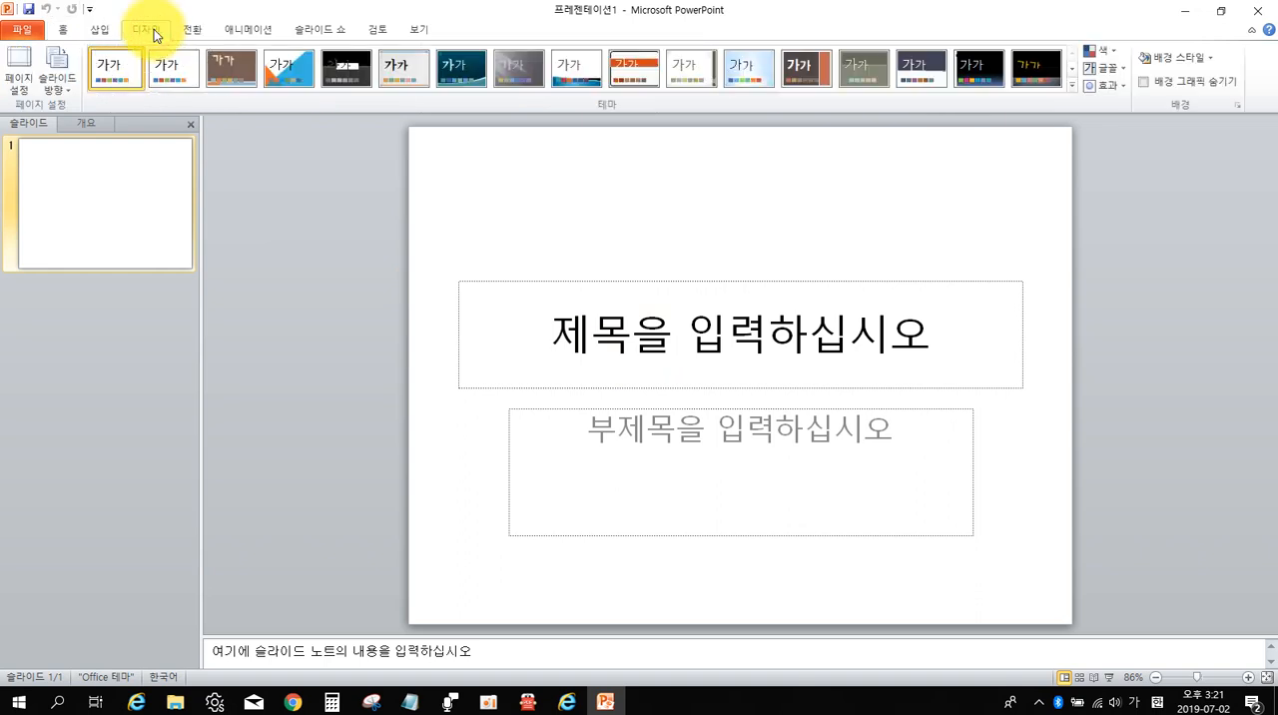
left_click(15, 93)
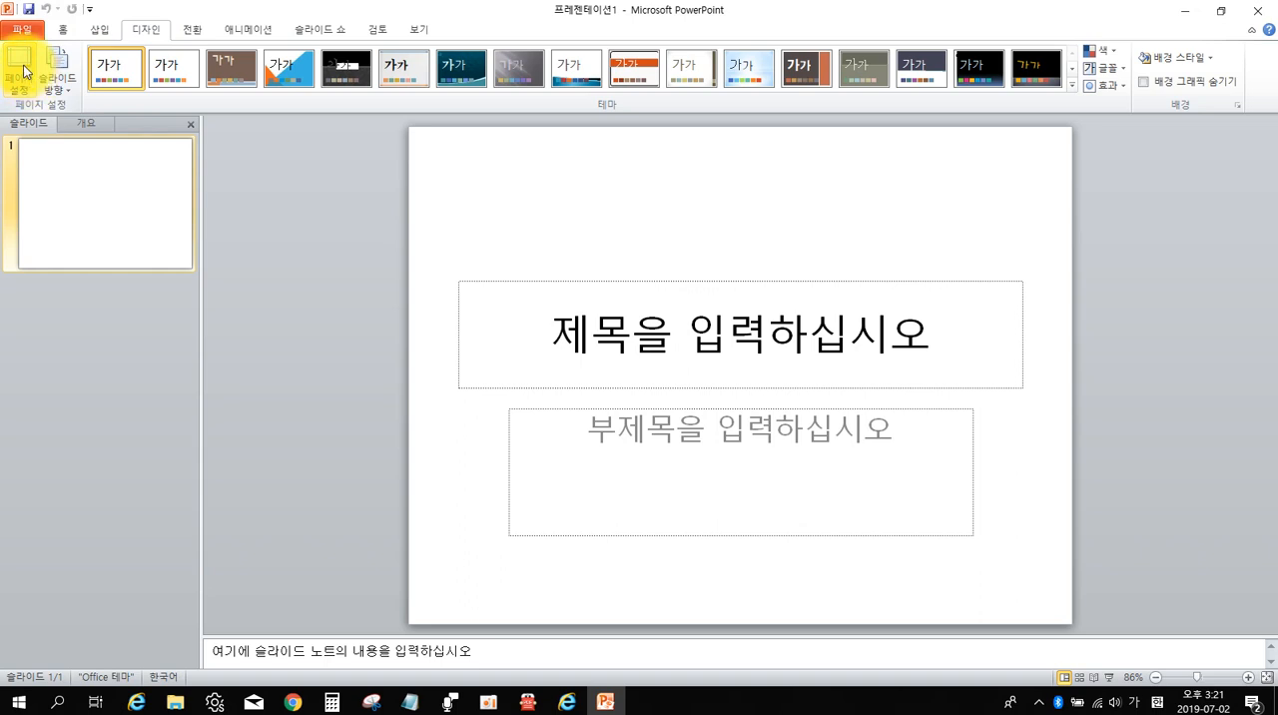
left_click(25, 70)
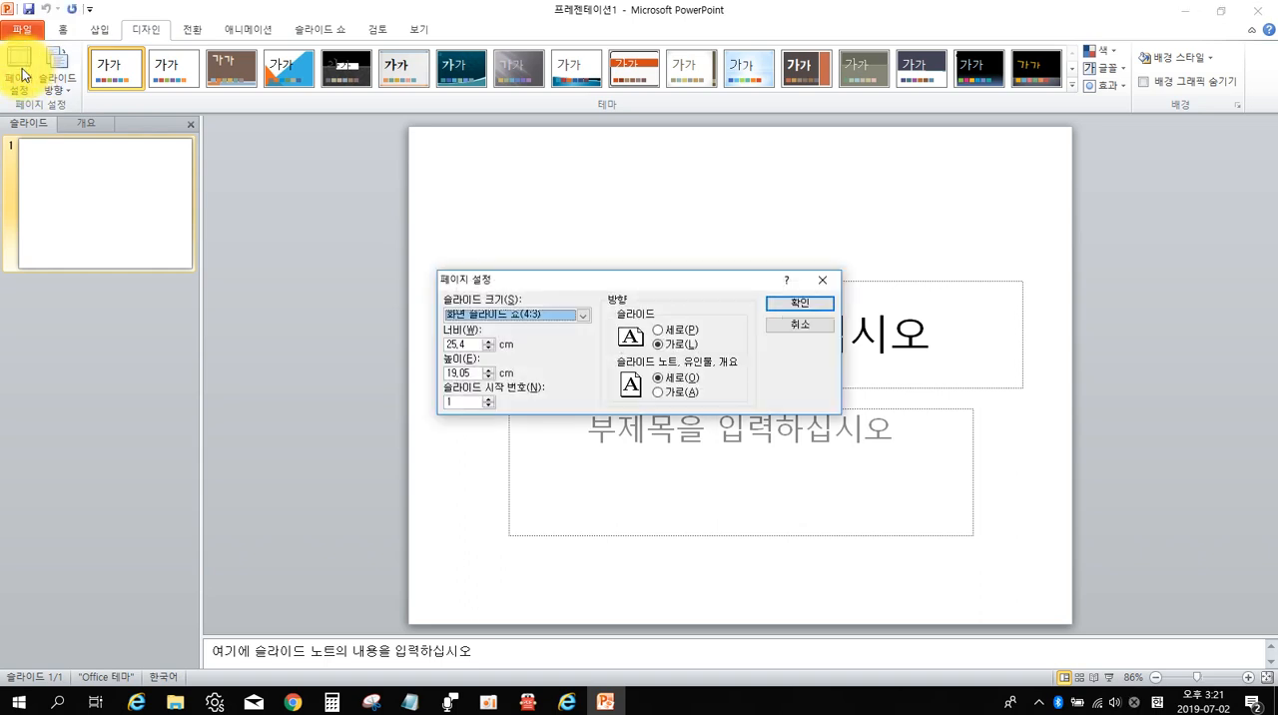
left_click(545, 317)
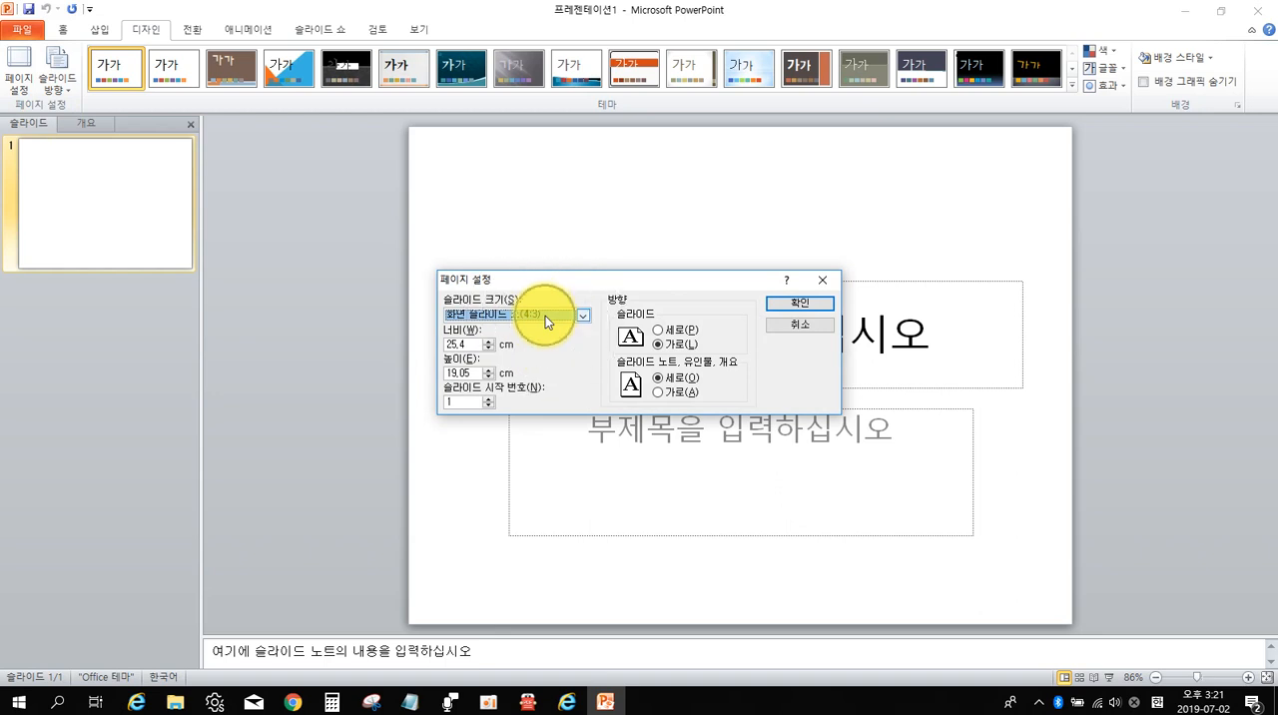
left_click(545, 315)
left_click(585, 315)
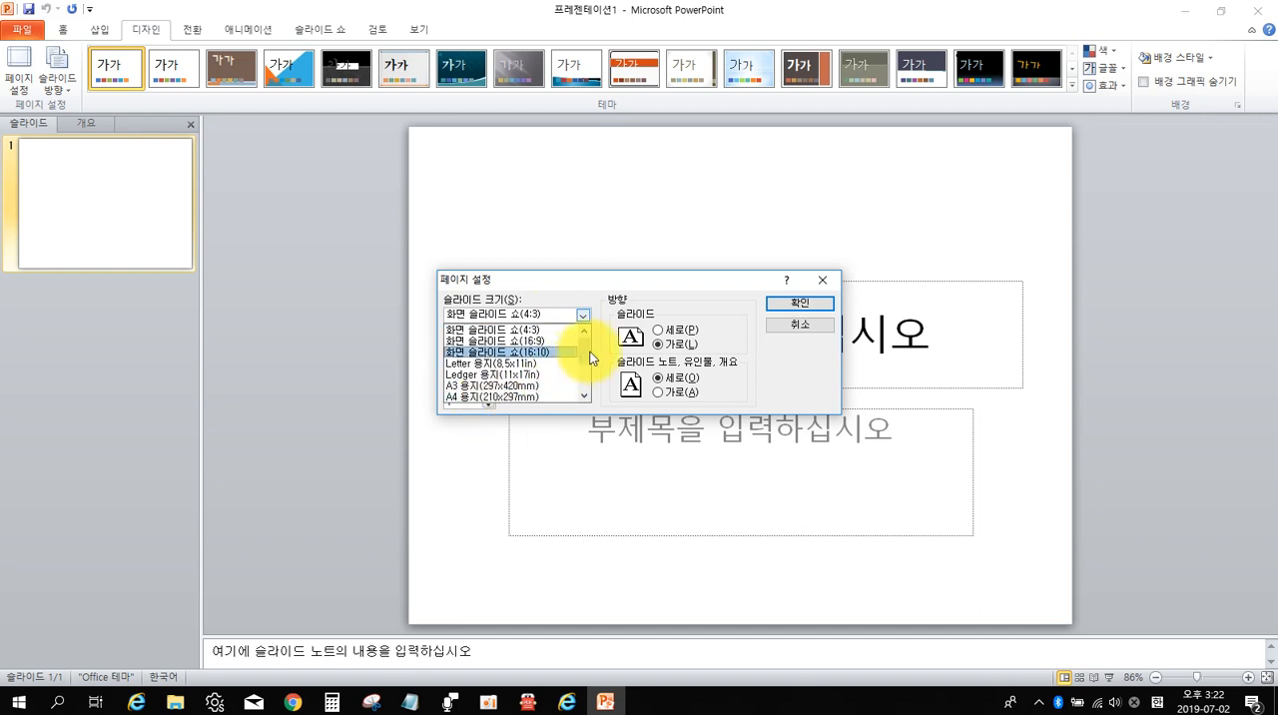
left_click(591, 356)
left_click(584, 315)
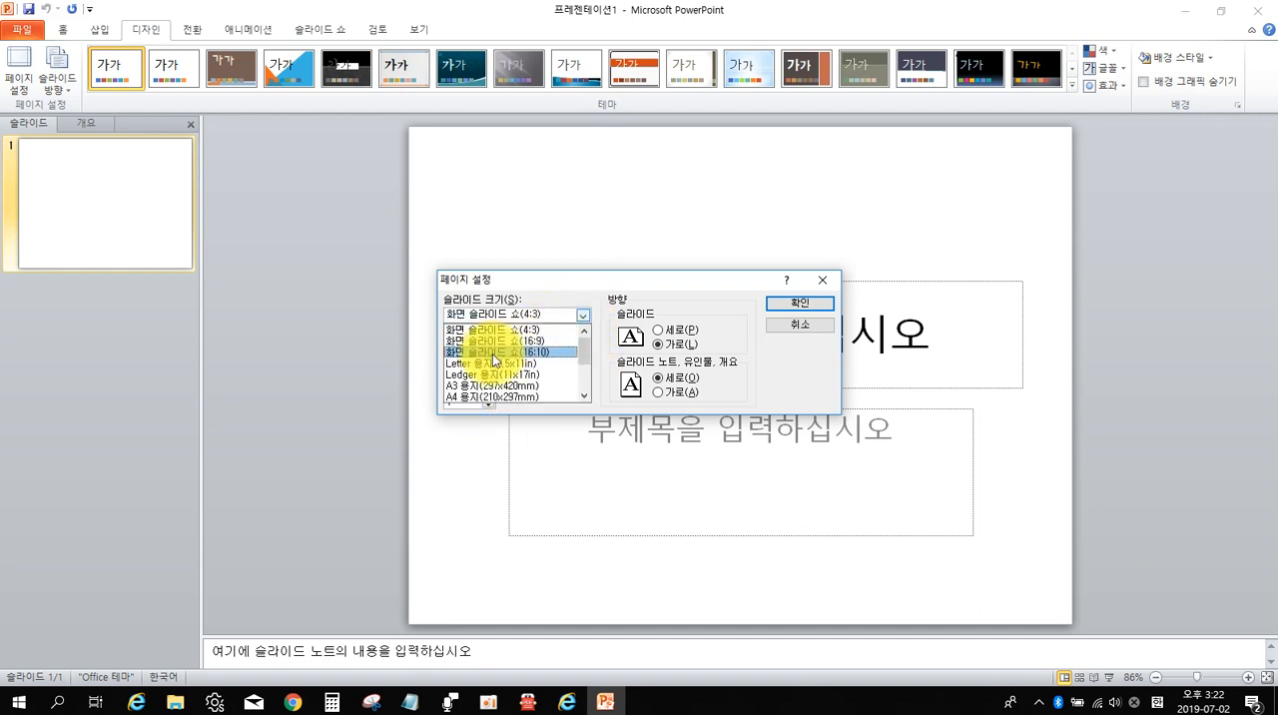
left_click(459, 398)
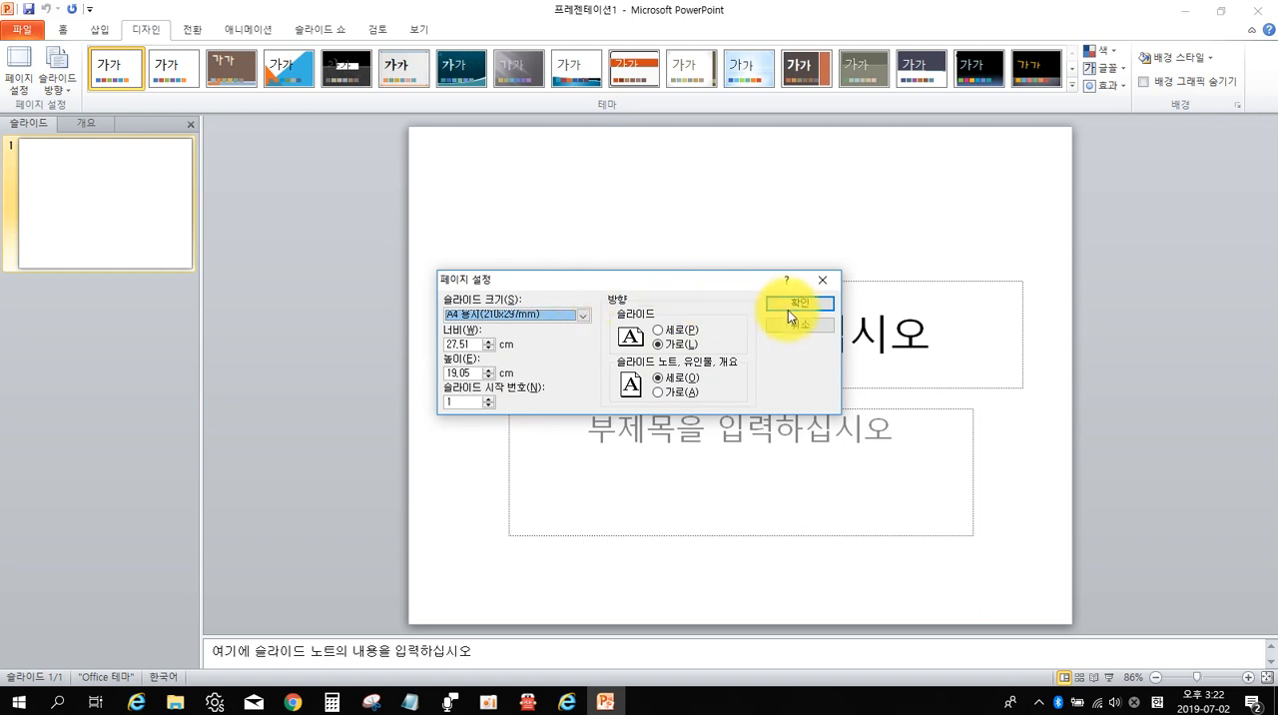
left_click(816, 303)
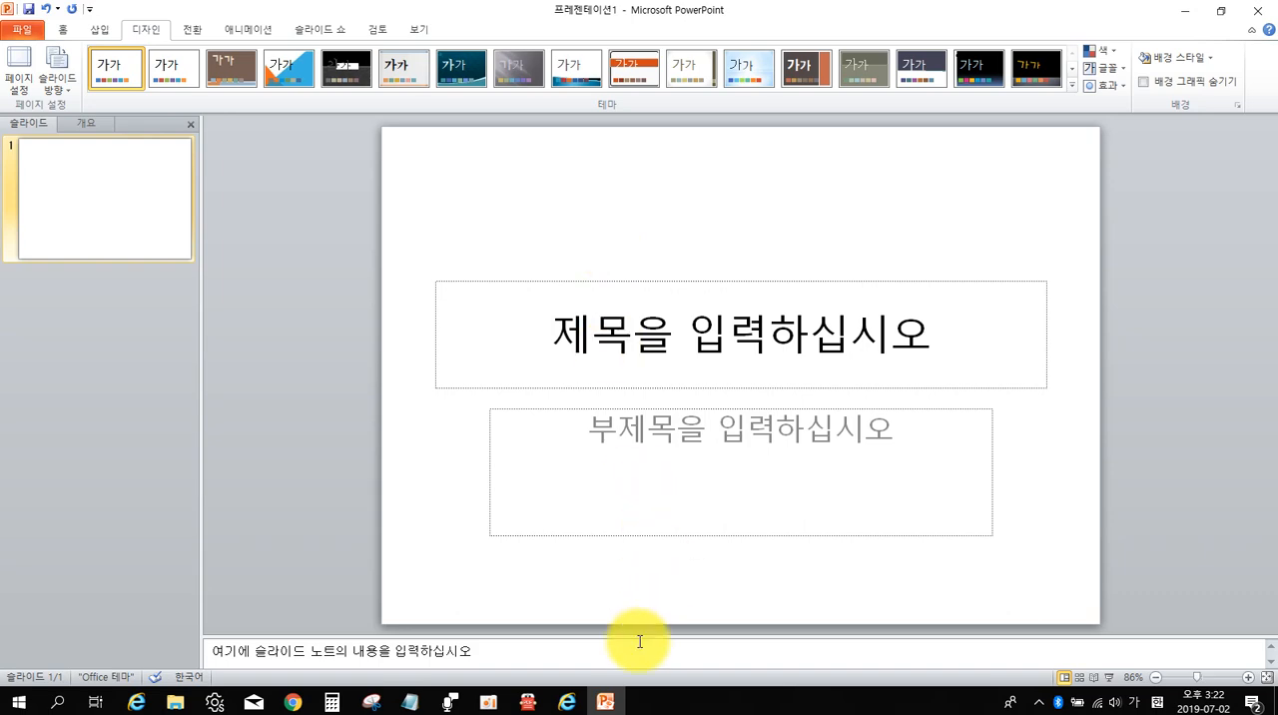
Review the slide master requirements for title, bottom logo and slide number in the GP04-13A exam PDF in 알PDF.
left_click(527, 702)
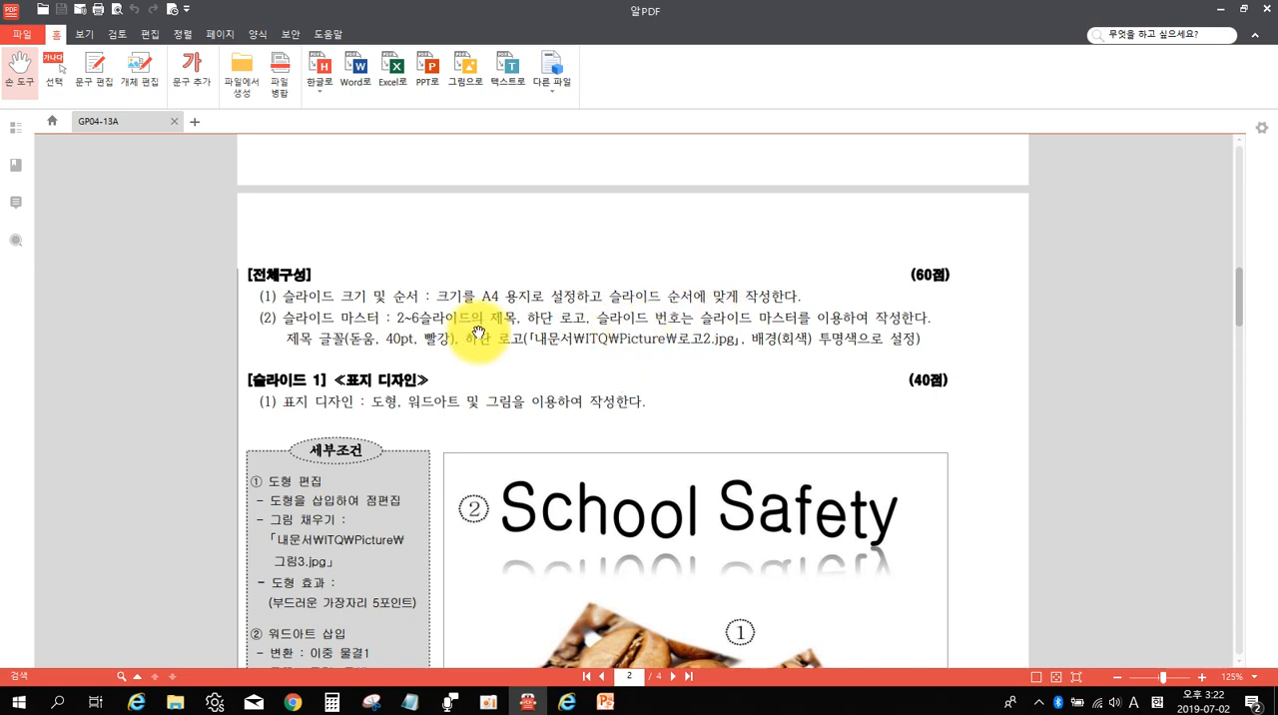
left_click(367, 326)
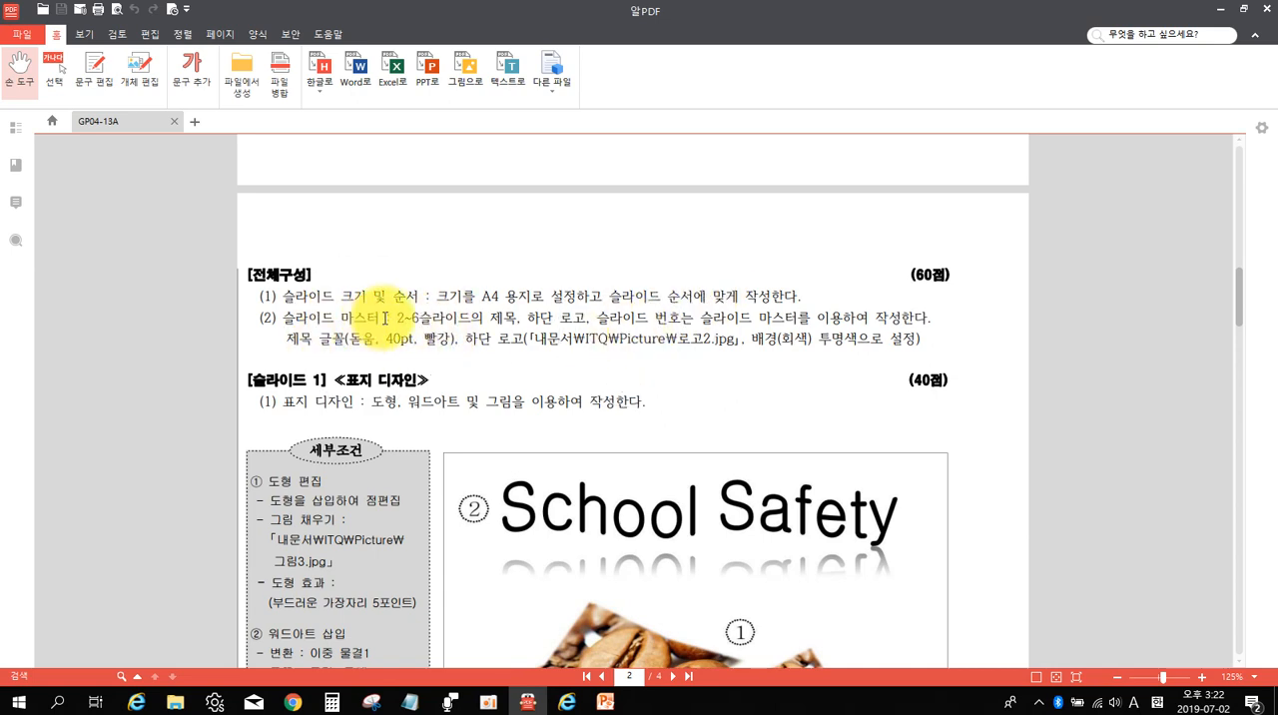
left_click(398, 319)
left_click_drag(399, 320, 494, 319)
left_click(497, 320)
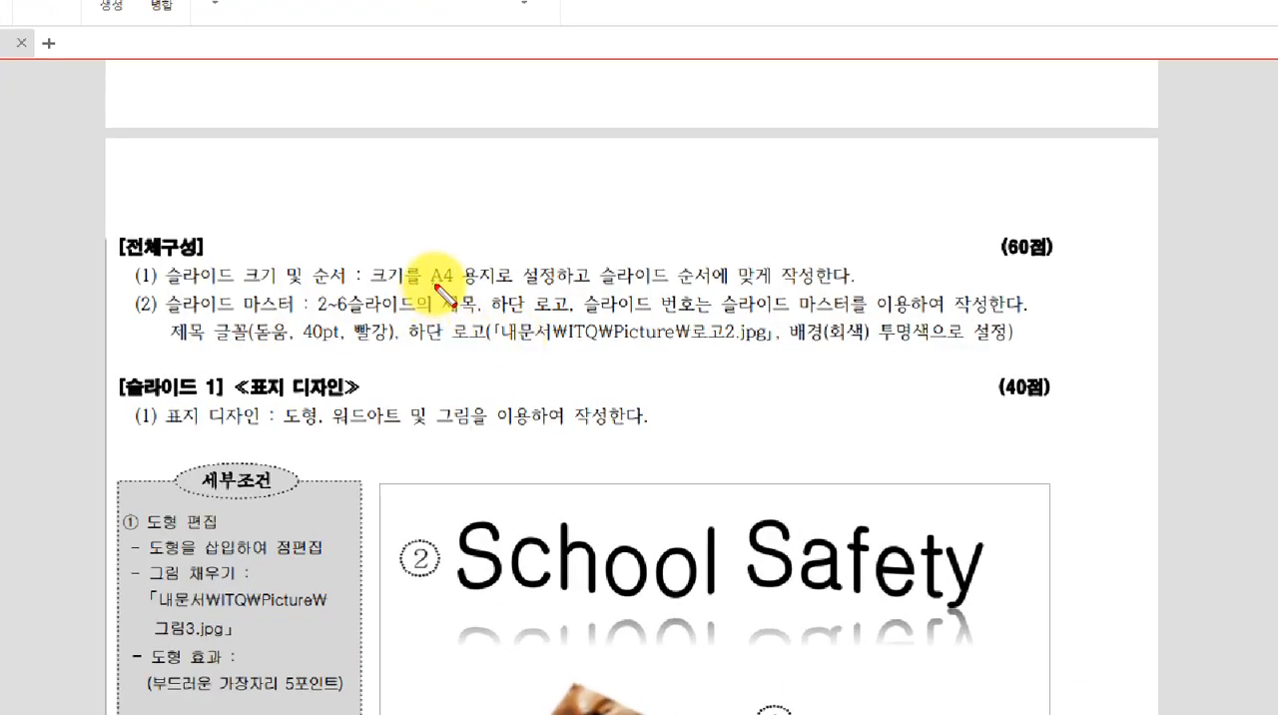
mouse_move(434, 285)
left_mouse_down()
mouse_move(522, 312)
mouse_move(715, 321)
left_mouse_up()
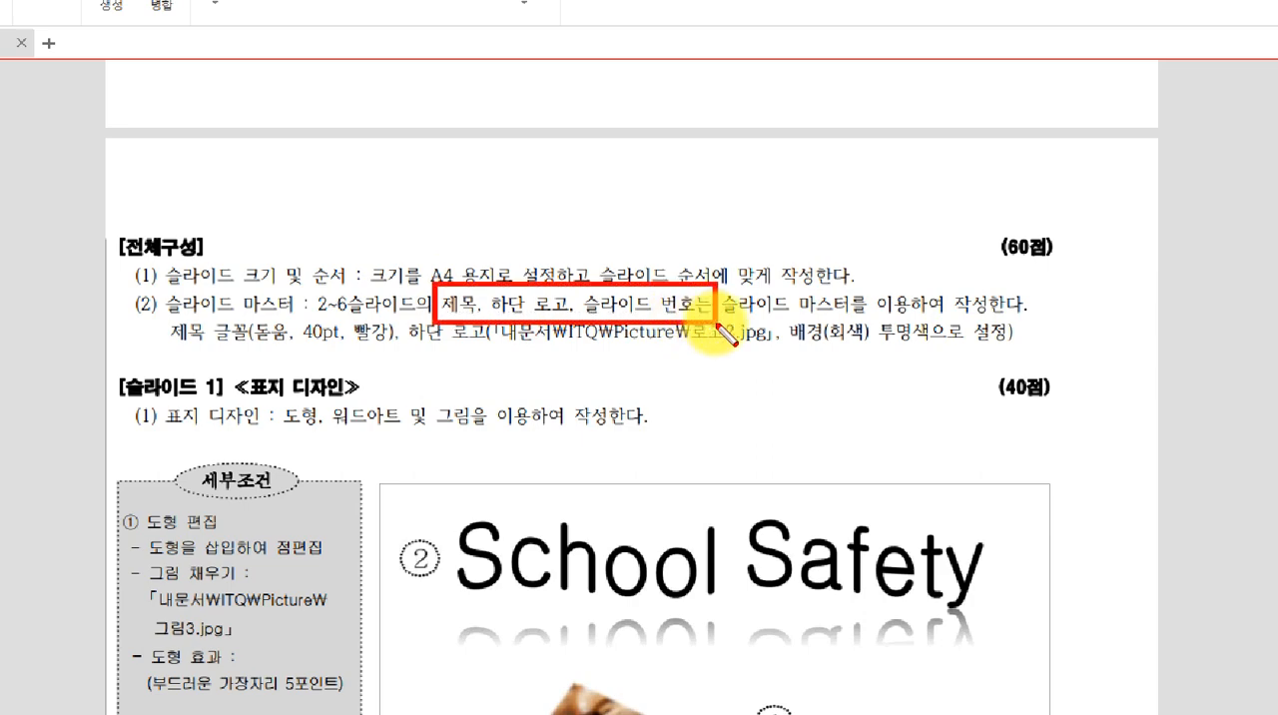
key("Escape")
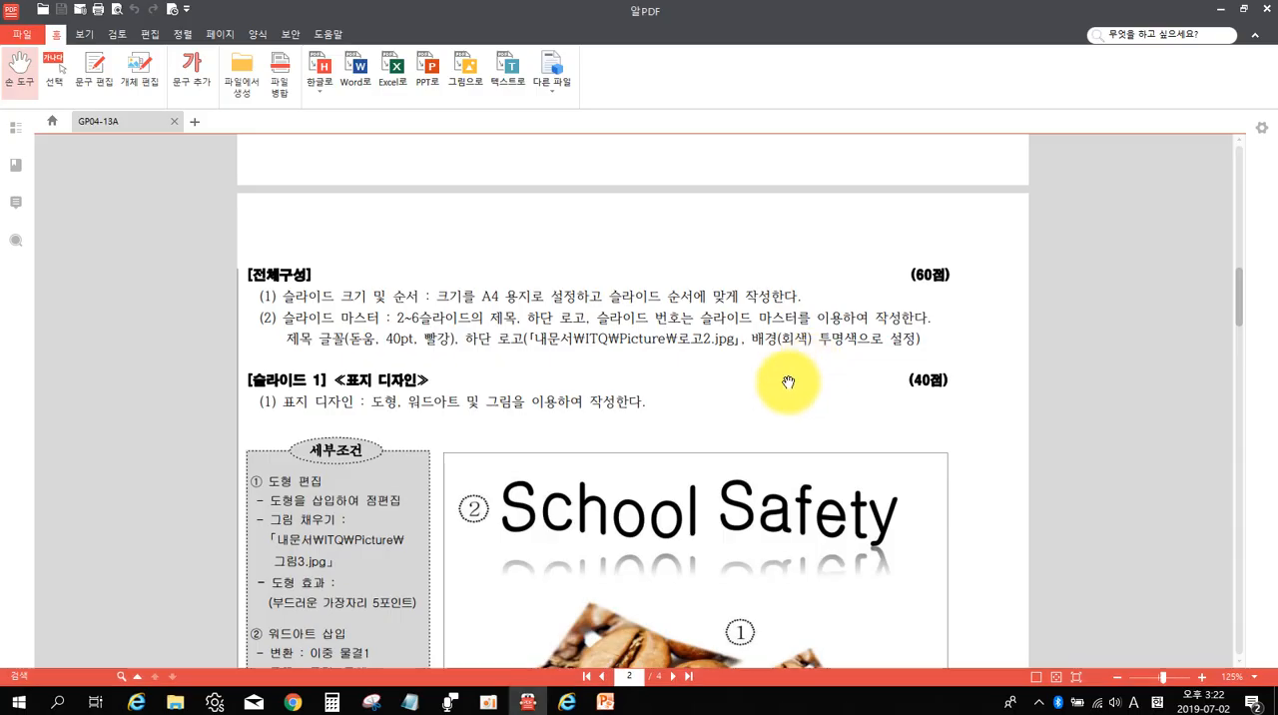
Switch back to PowerPoint, open the slide master view and select the top-level master slide.
left_click(606, 702)
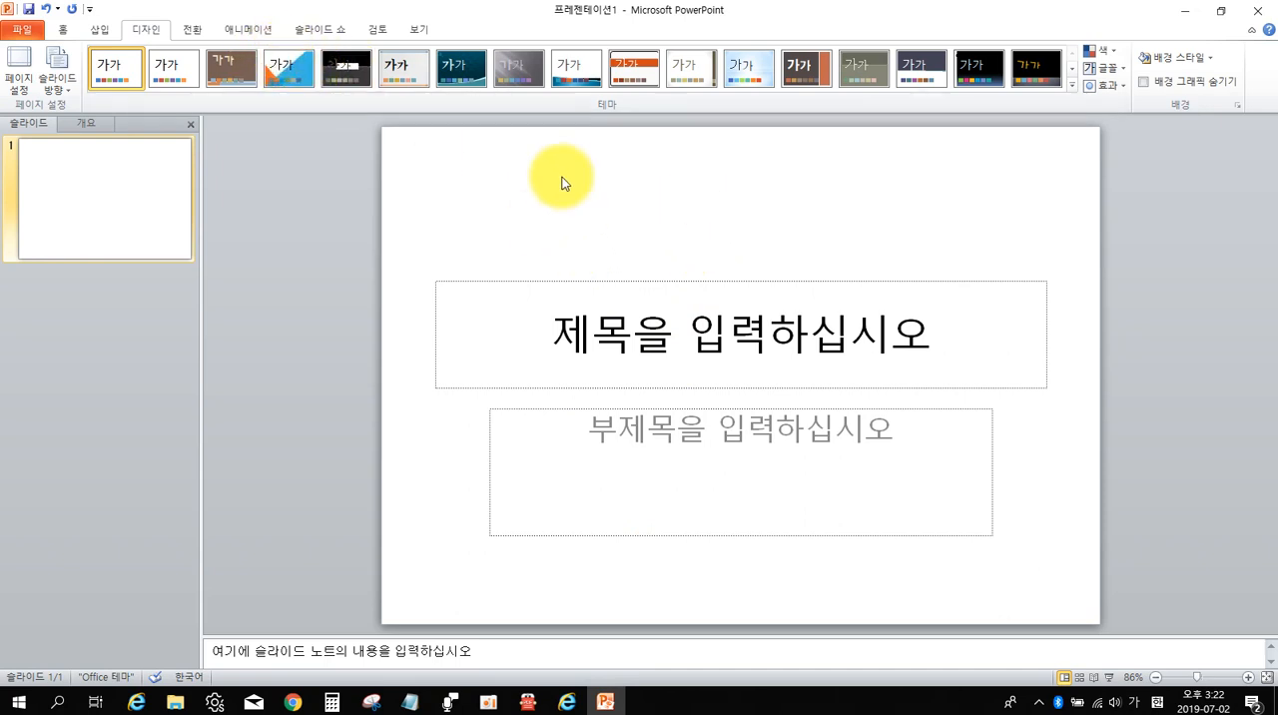
left_click(418, 31)
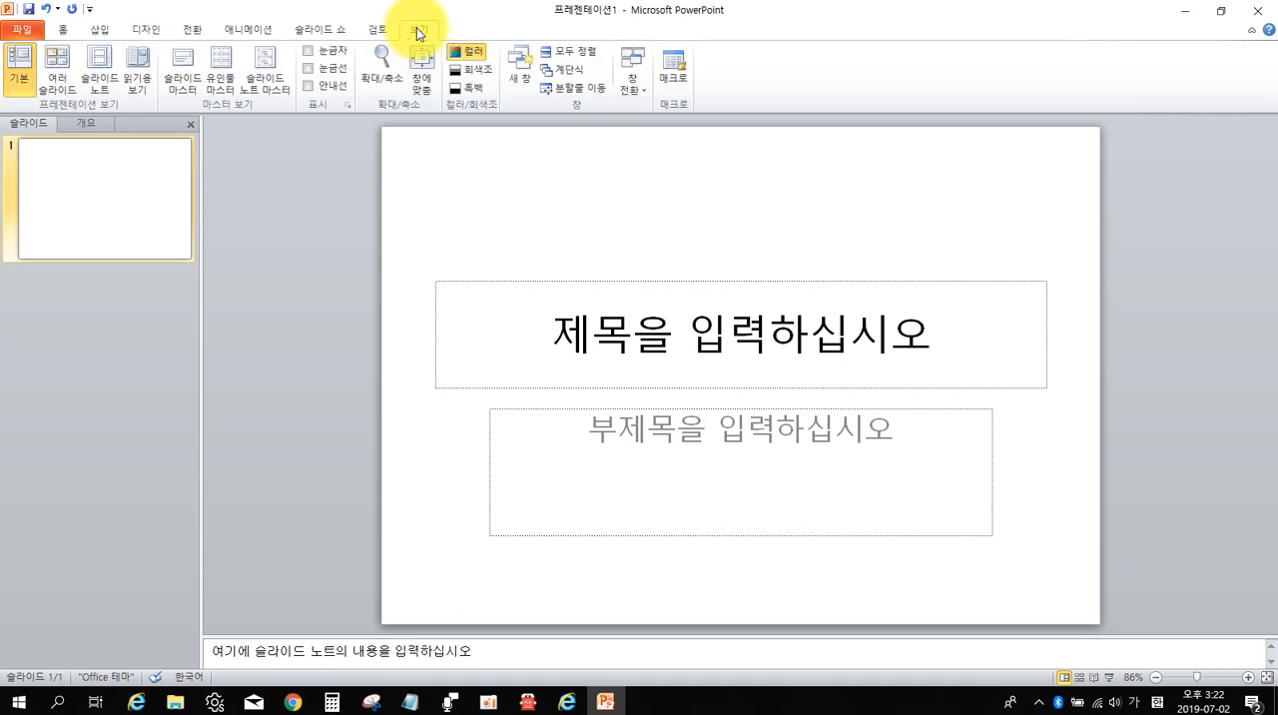
left_click(184, 80)
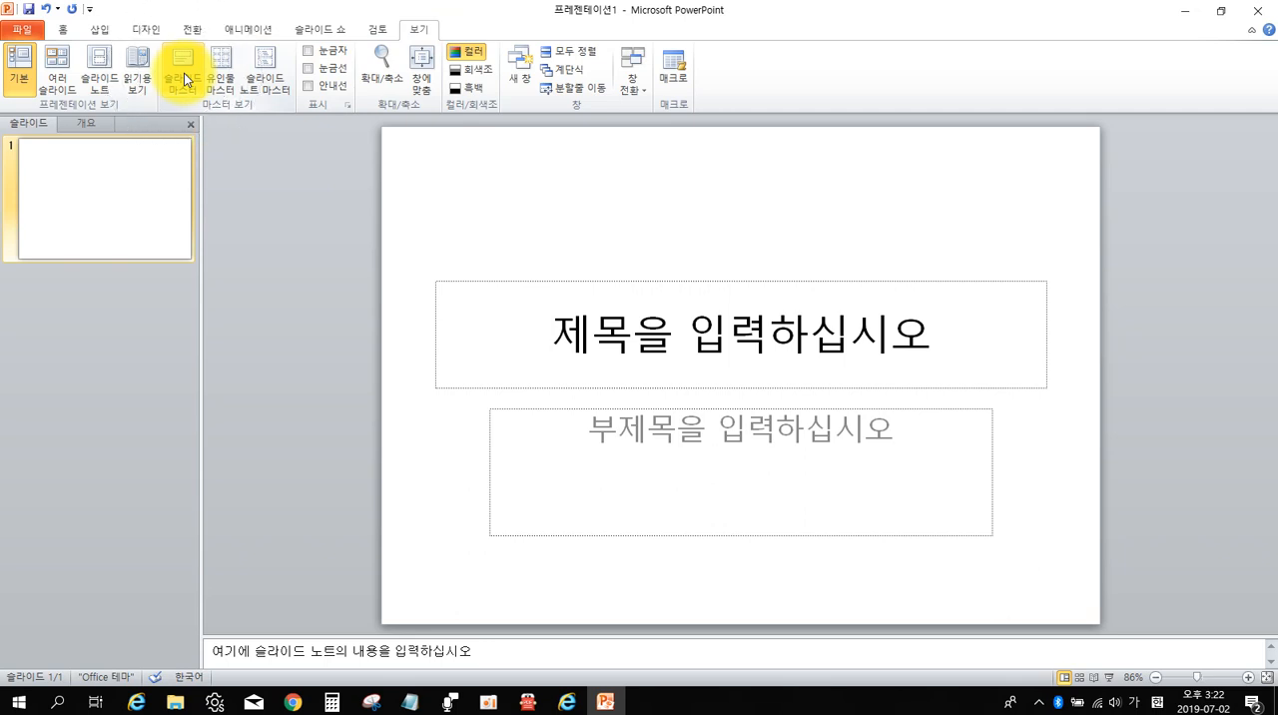
left_click(184, 79)
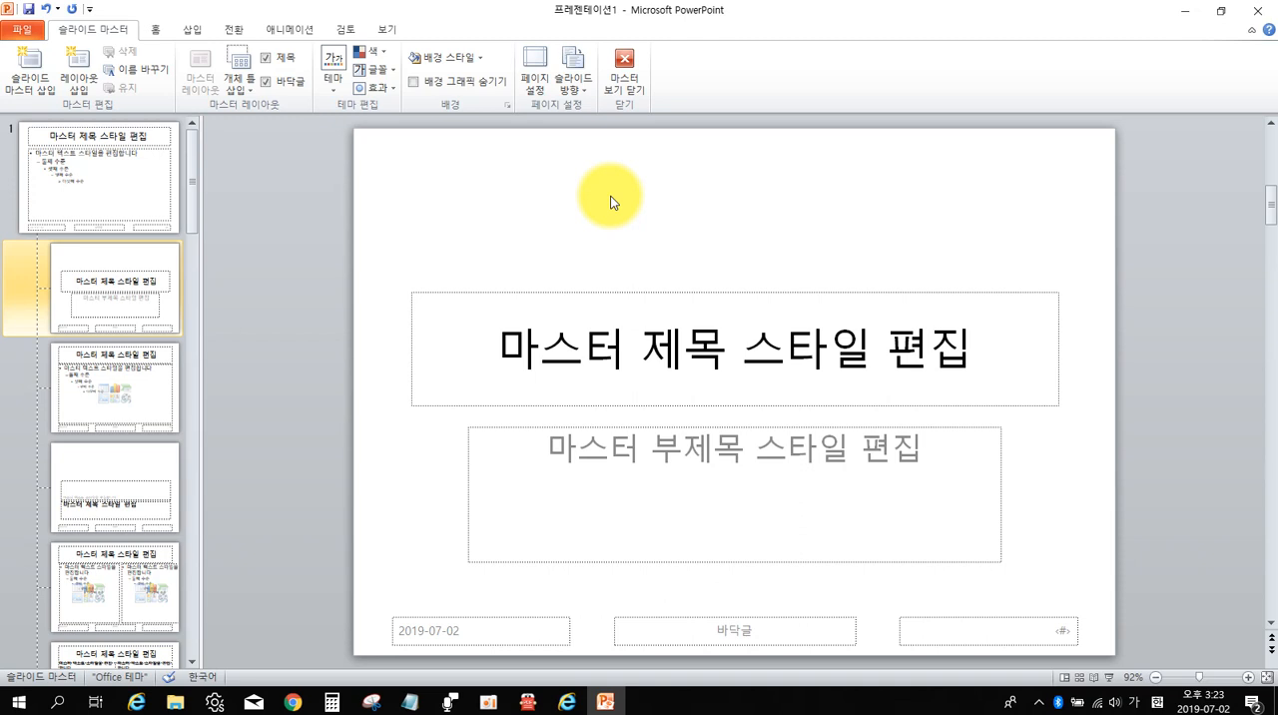
left_click(109, 171)
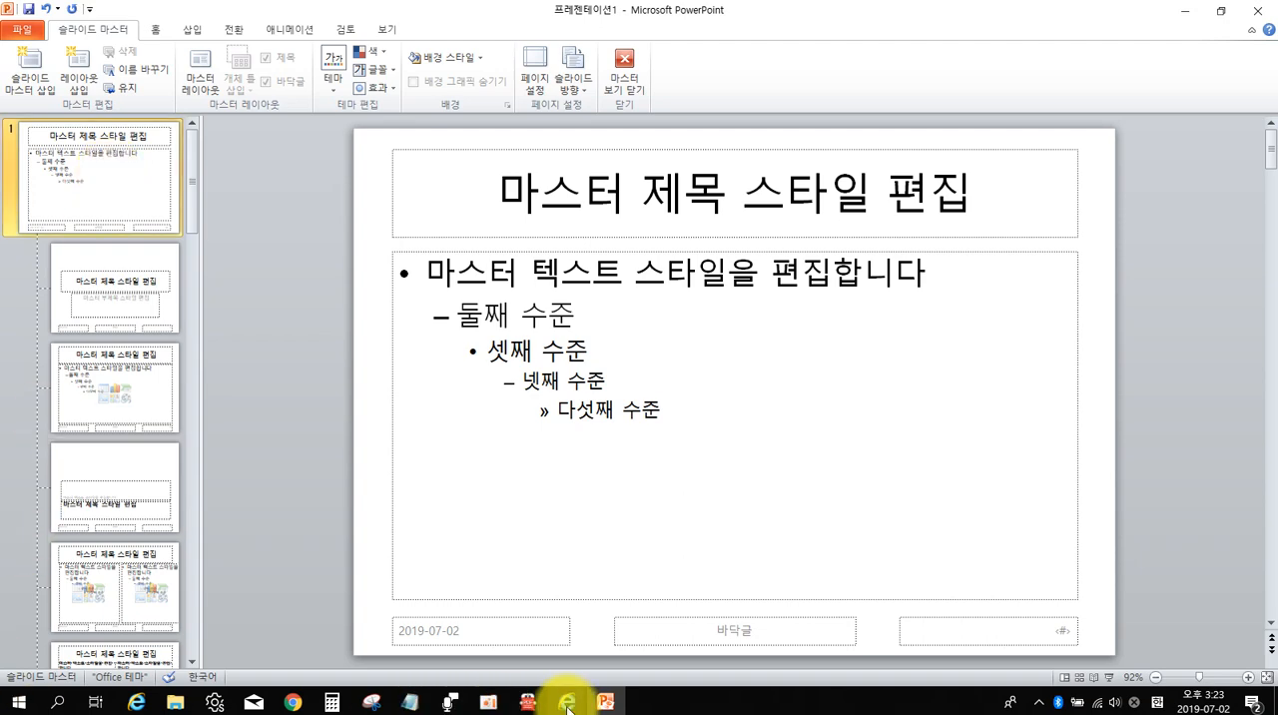
Examine the shapes of the 목차 title bar in the exam PDF's slide 2 sample in 알PDF.
left_click(528, 699)
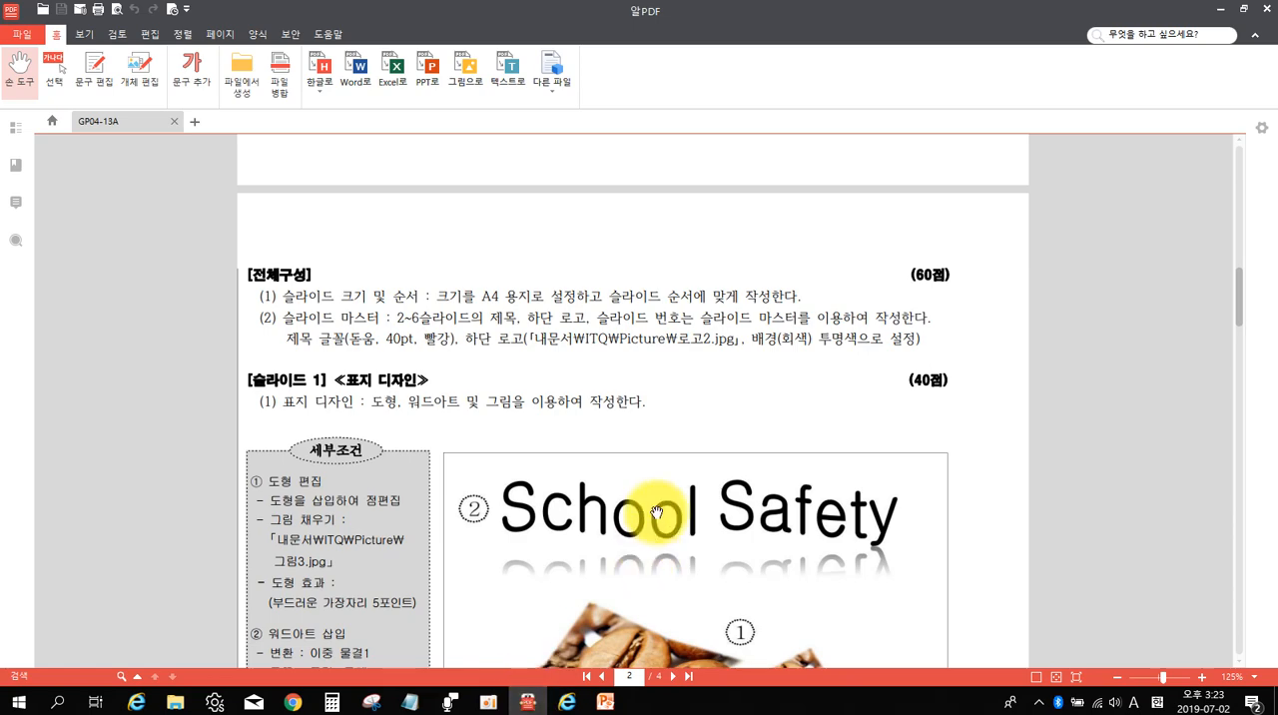
scroll(659, 500, "down", 4)
scroll(663, 484, "down", 1)
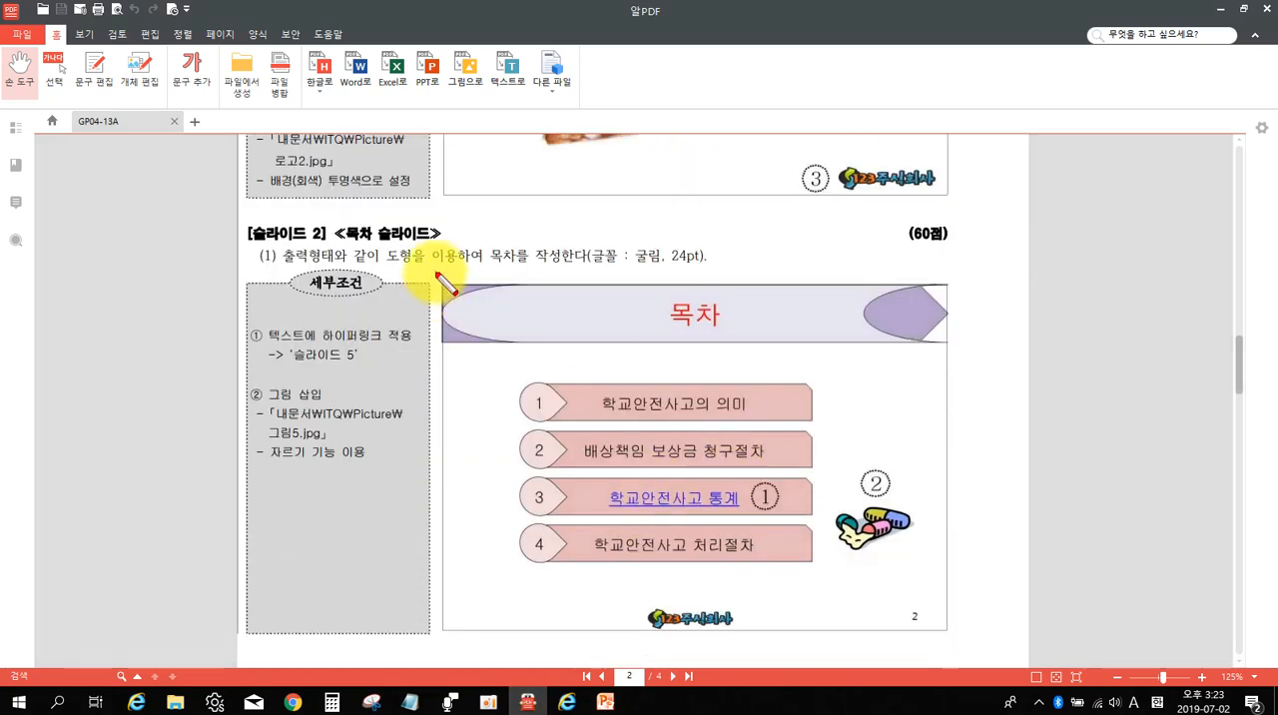
left_click_drag(435, 272, 969, 355)
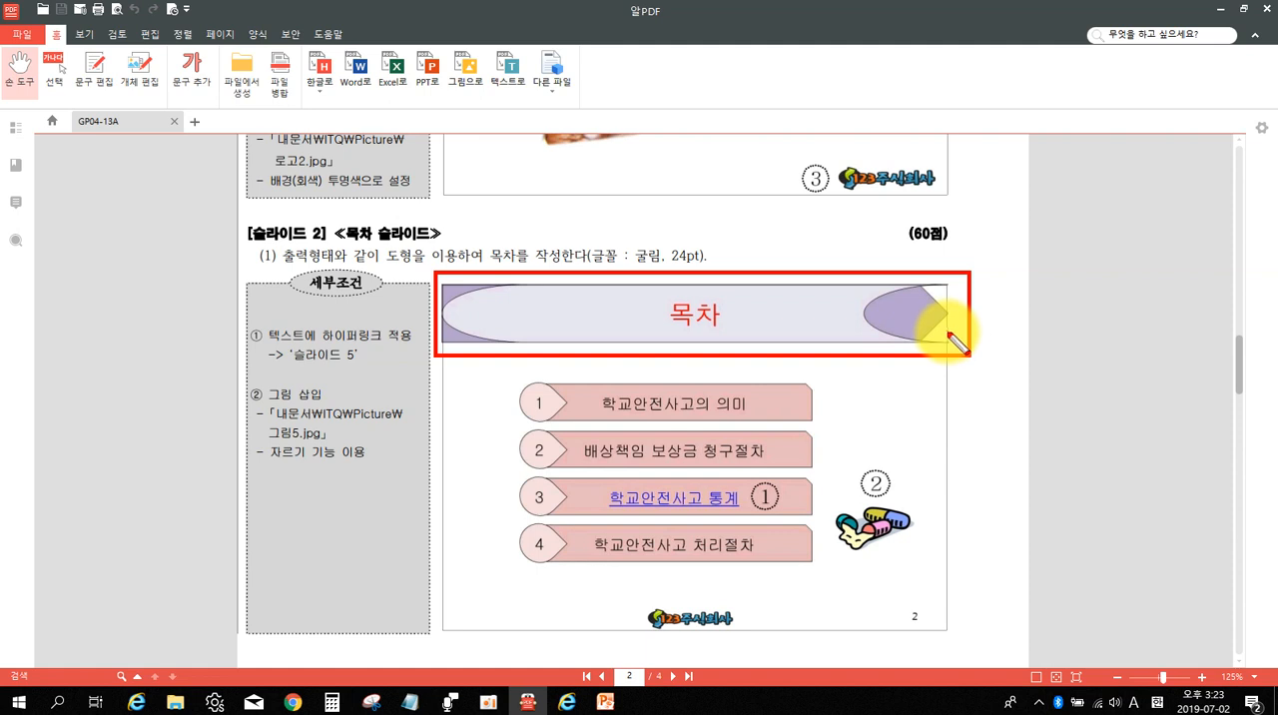
left_click_drag(918, 315, 983, 315)
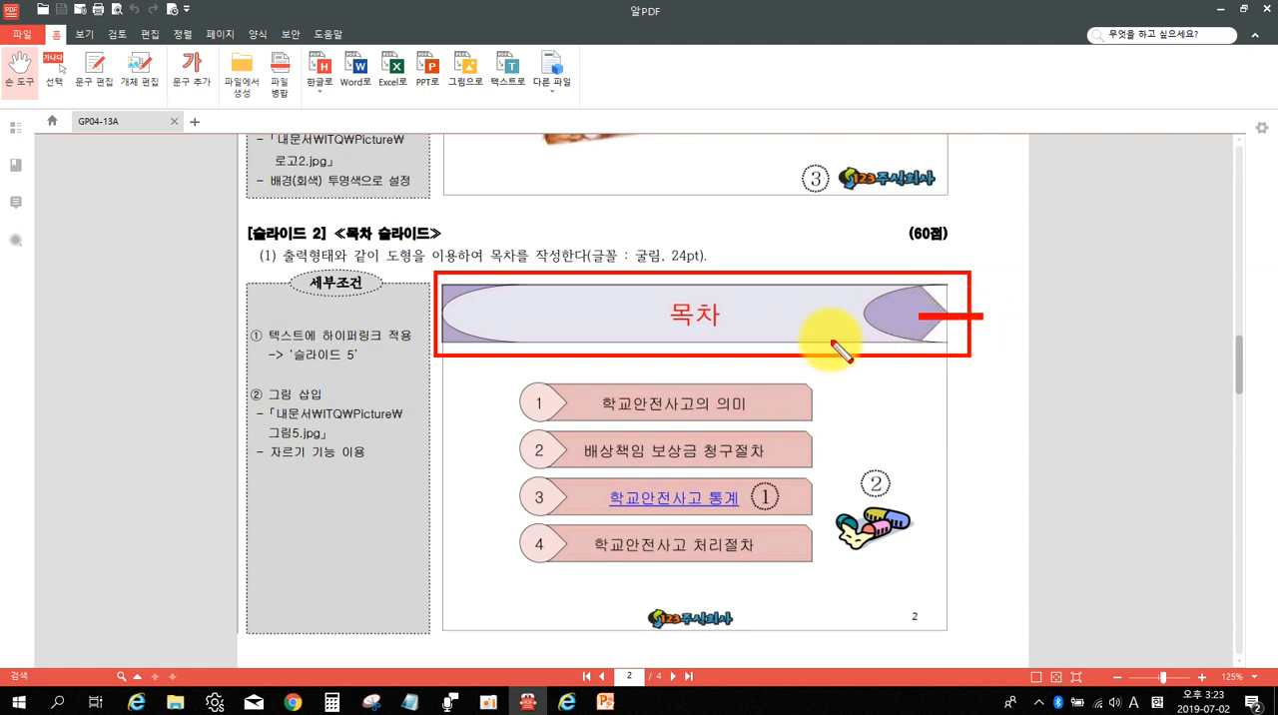
left_click_drag(834, 324, 855, 369)
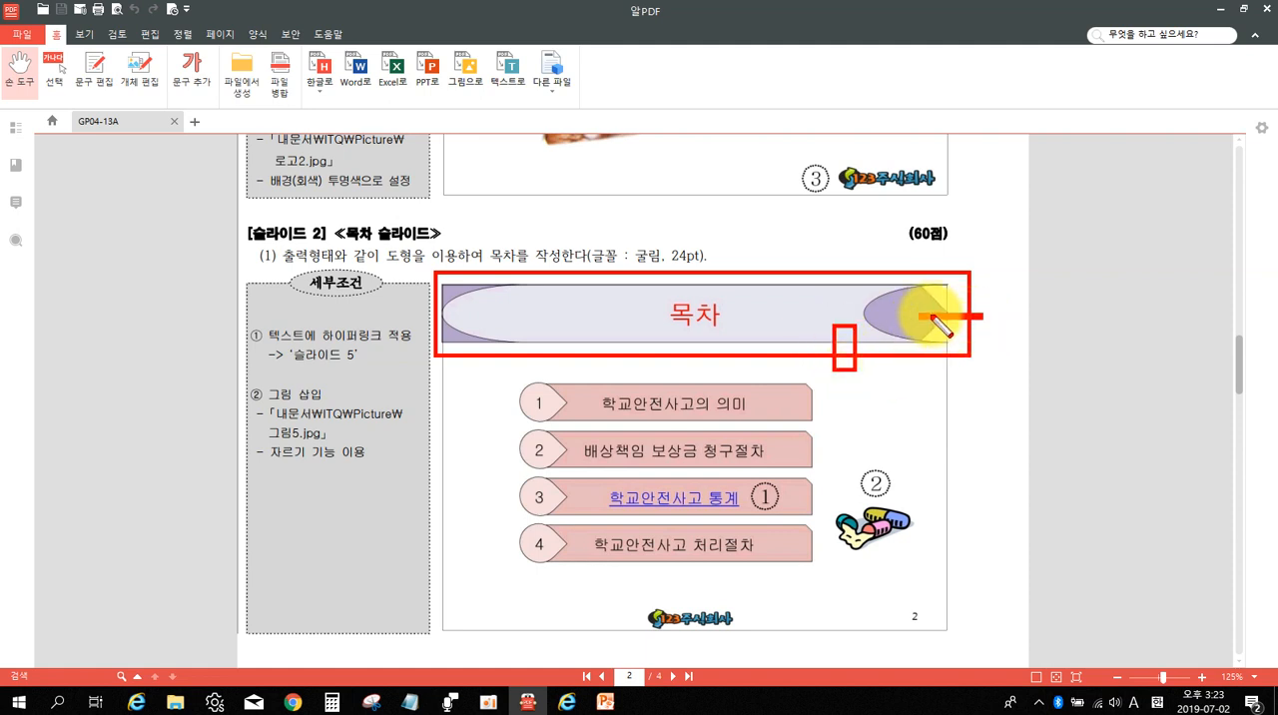
key("Escape")
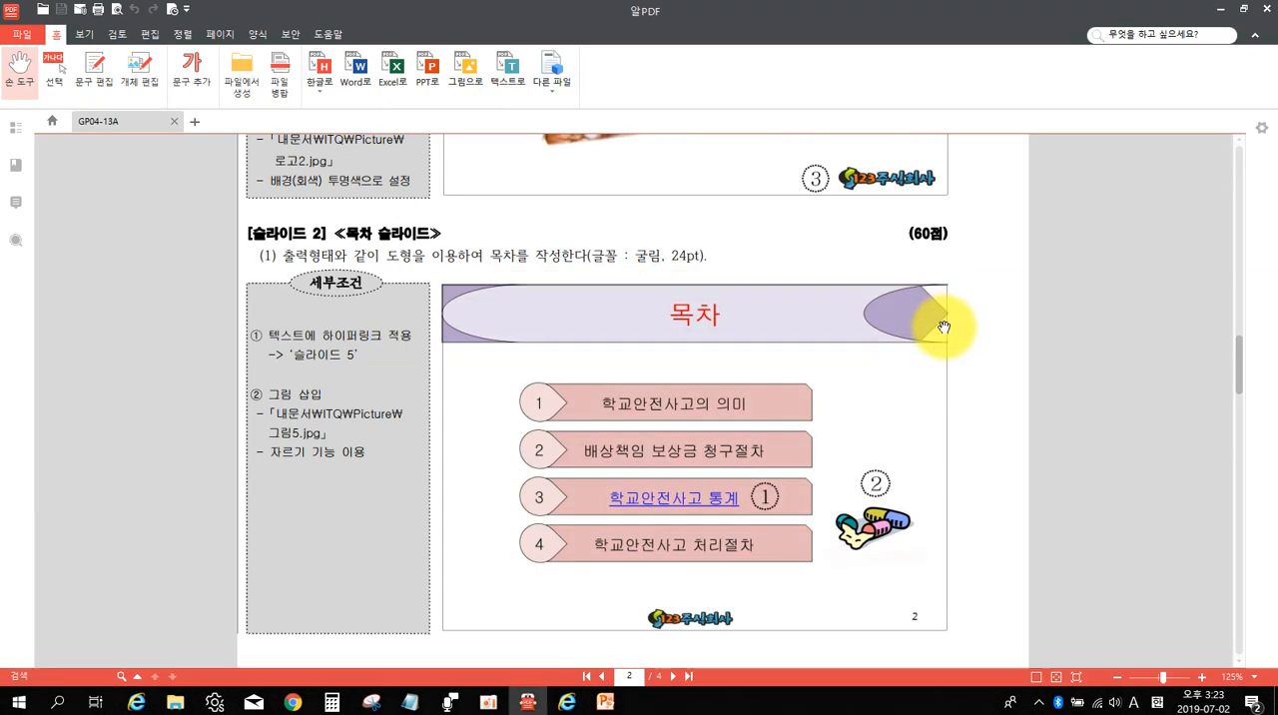
Switch to PowerPoint and draw a flowchart Display shape across the full width of the master slide's upper edge, over the title area.
left_click(606, 703)
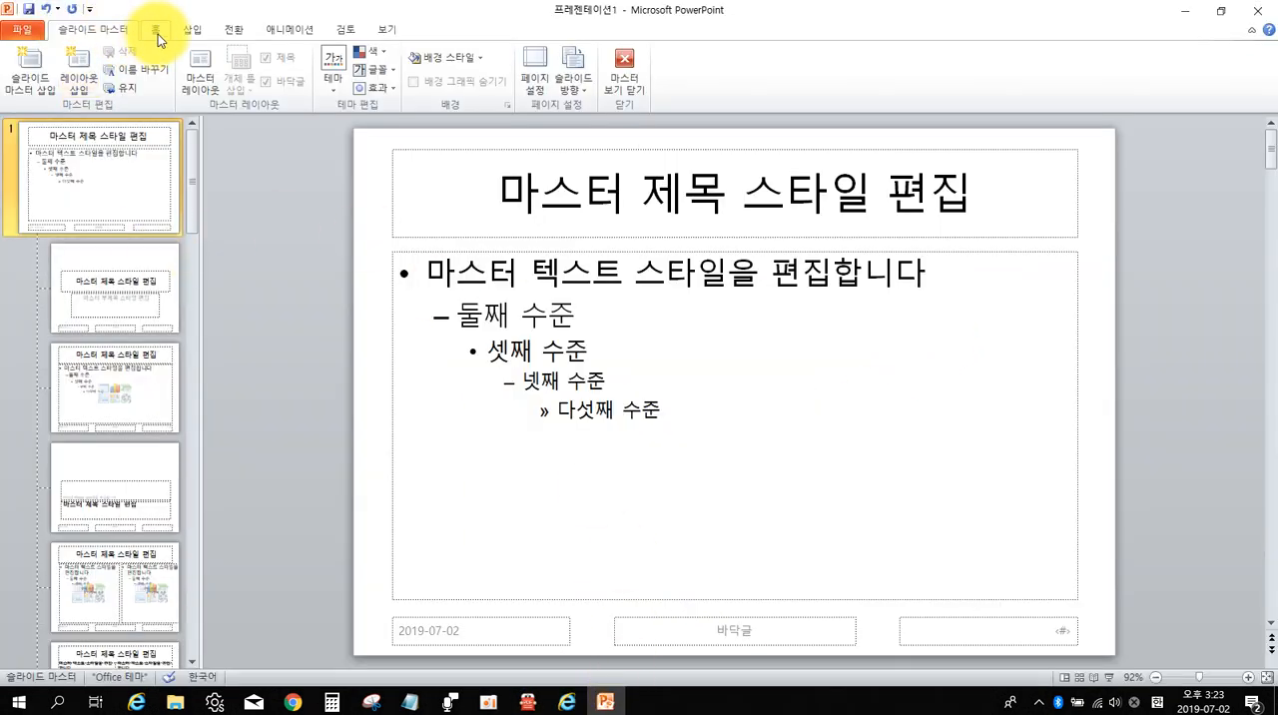
left_click(158, 34)
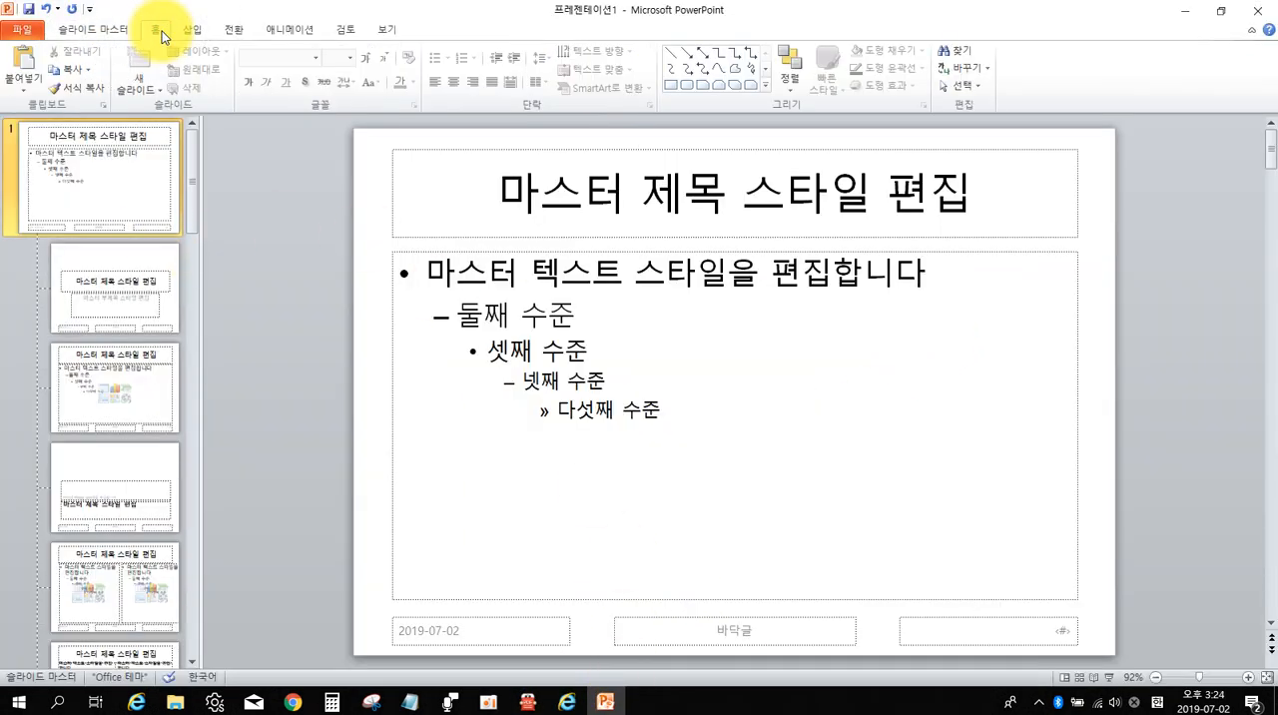
left_click(187, 29)
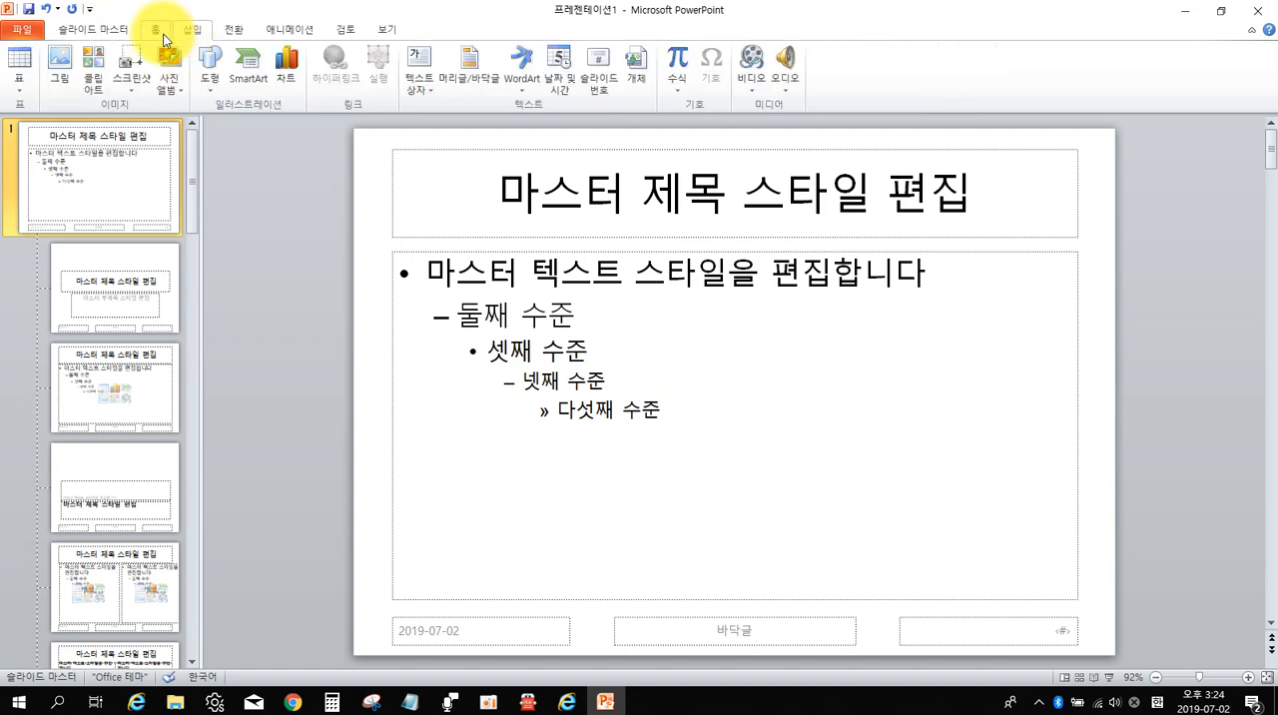
left_click(158, 34)
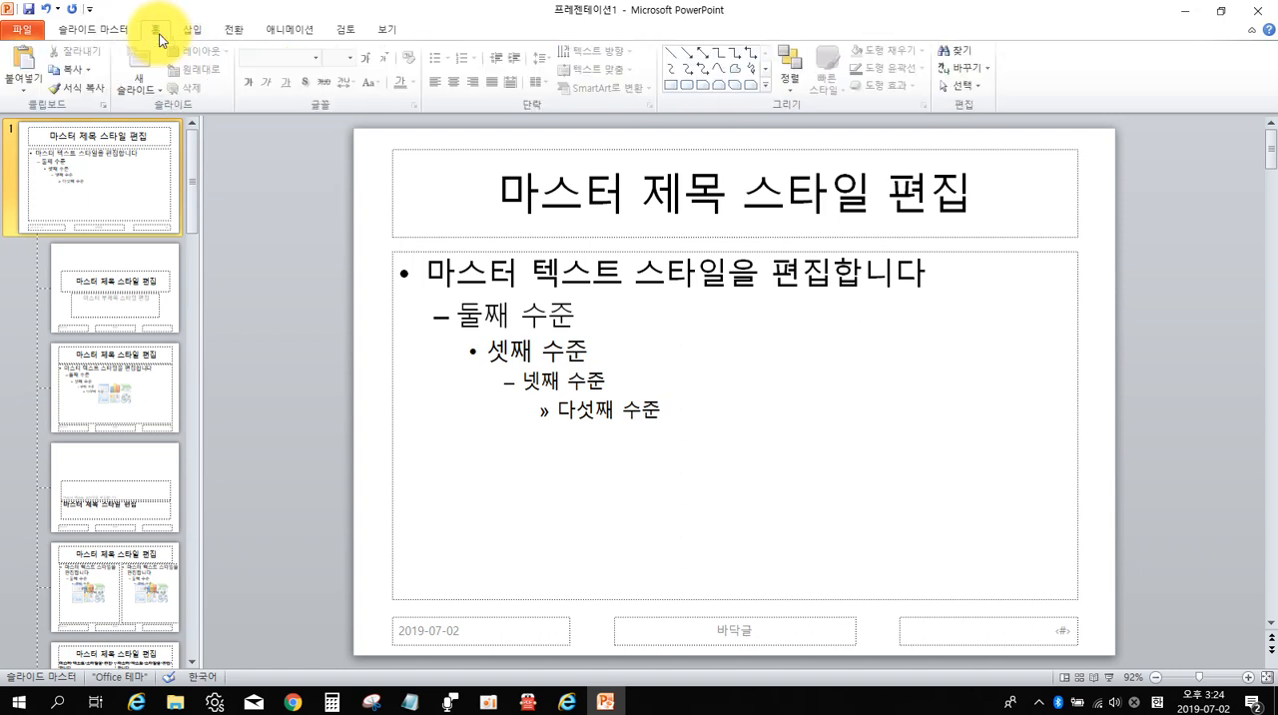
key("ctrl")
key("ctrl")
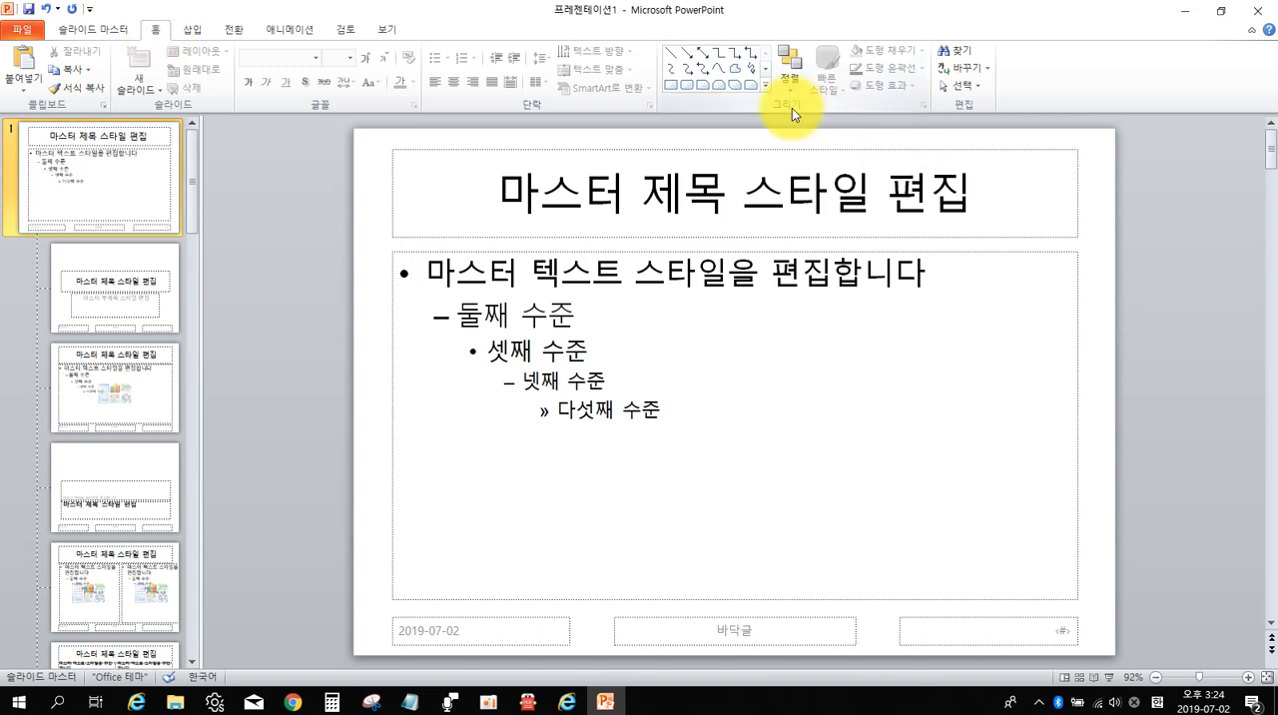
key("ctrl")
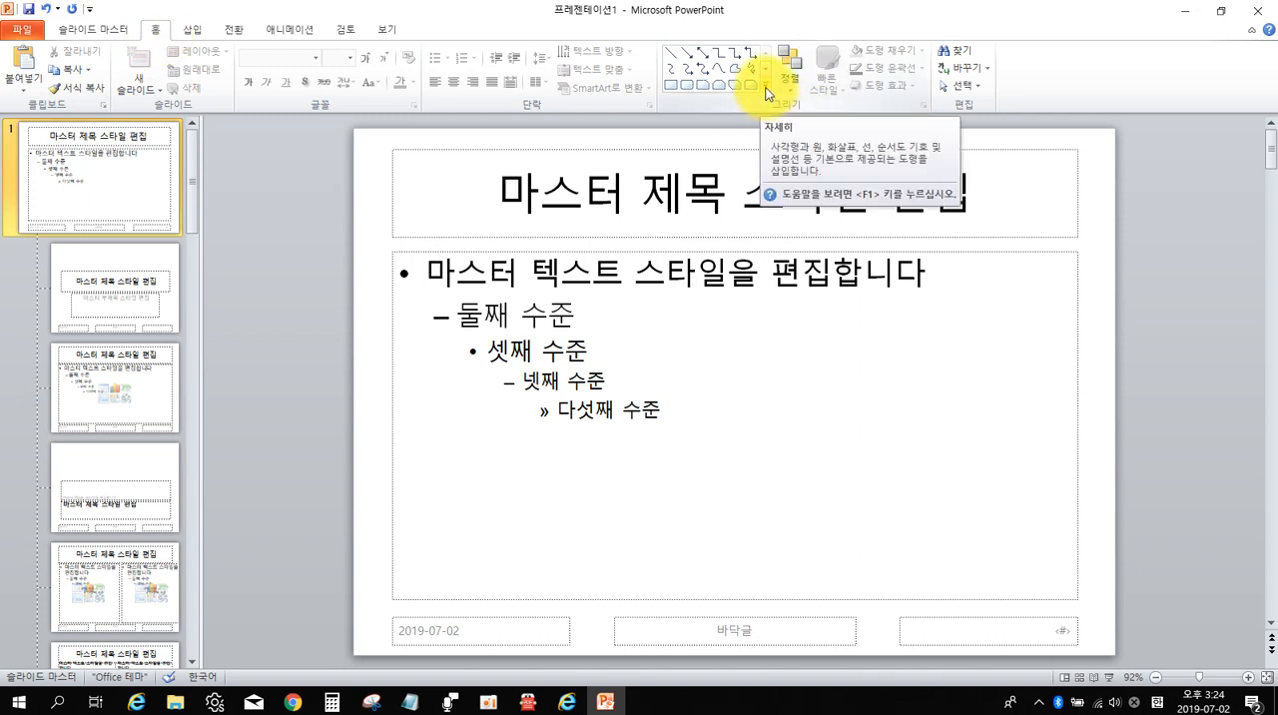
left_click(768, 93)
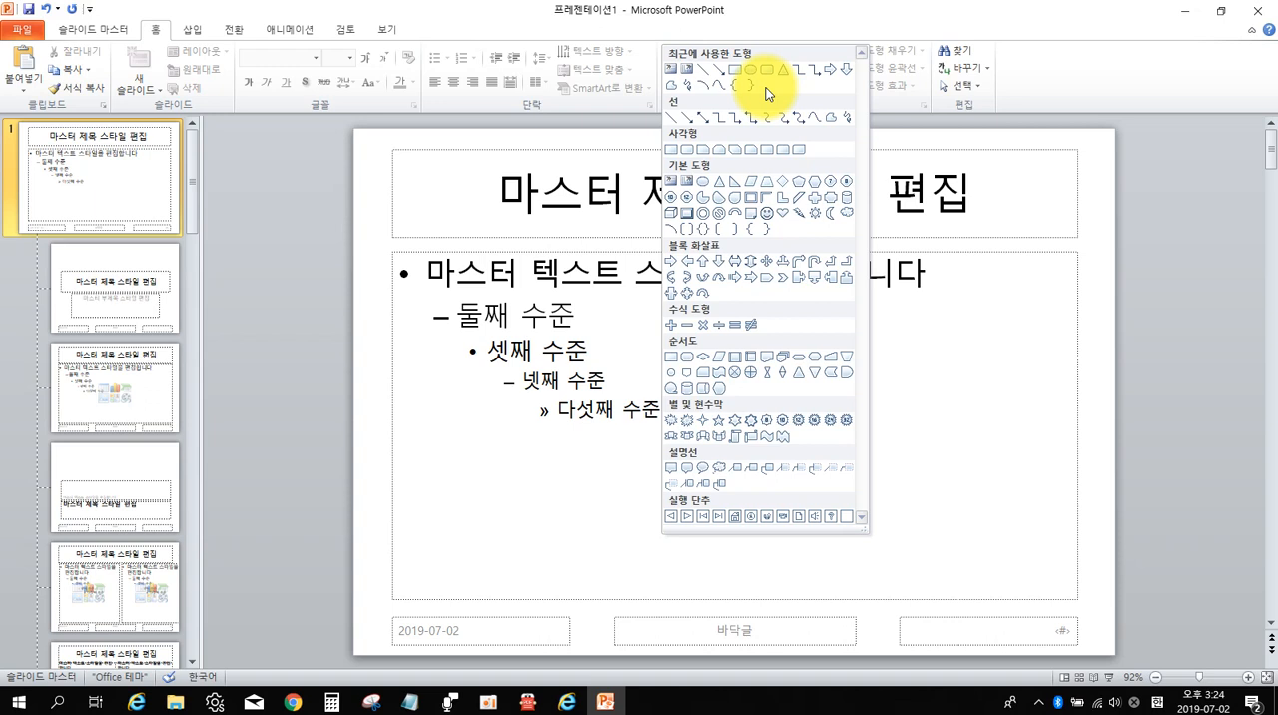
left_click(724, 390)
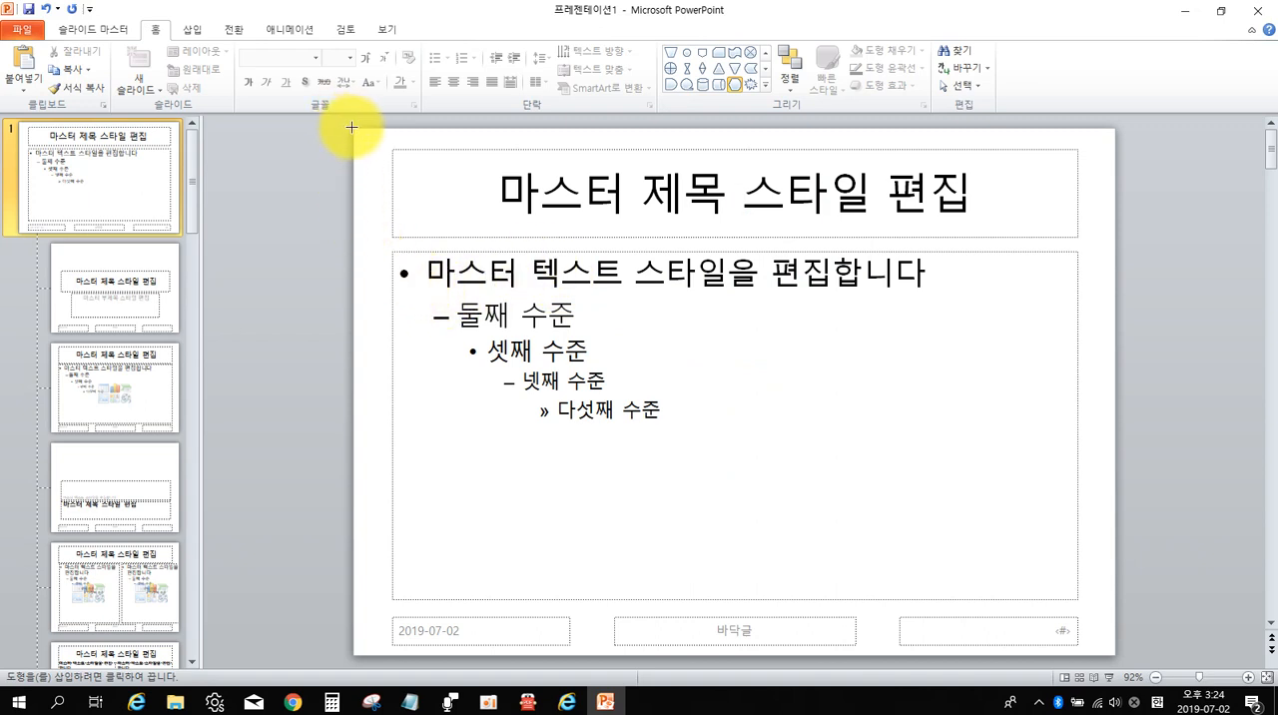
left_click_drag(352, 127, 1111, 210)
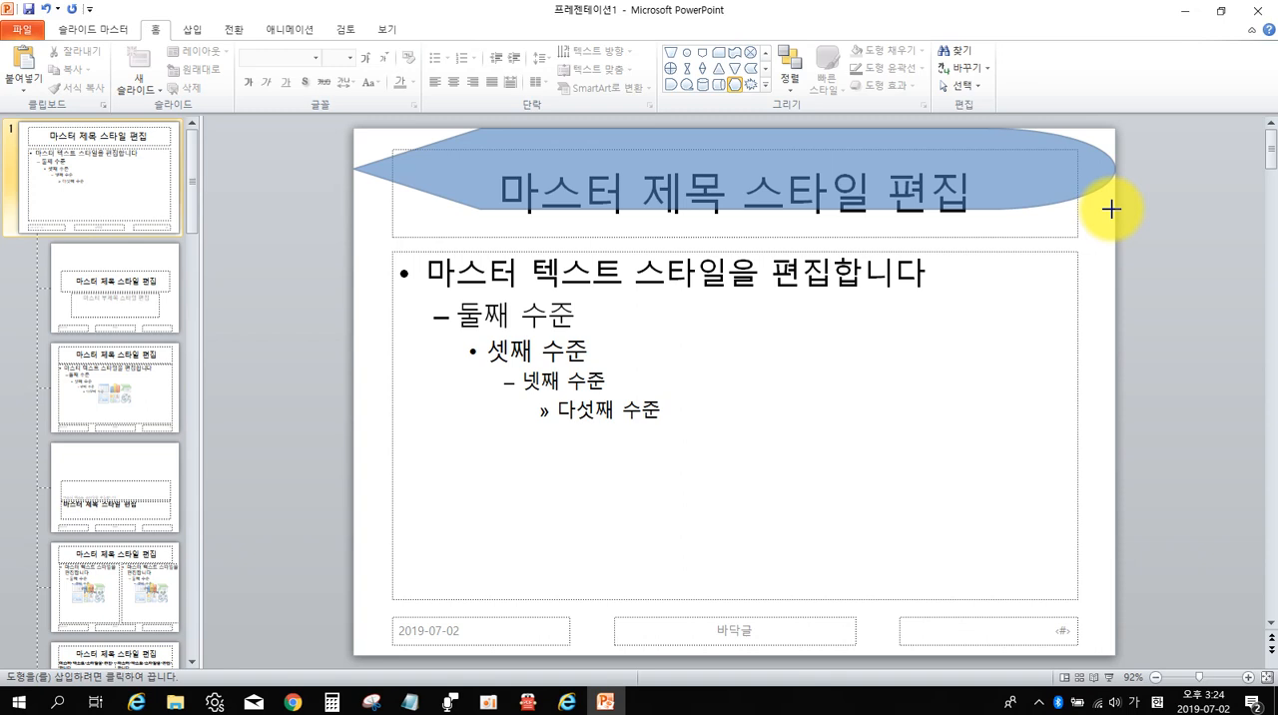
left_click_drag(1111, 209, 1112, 212)
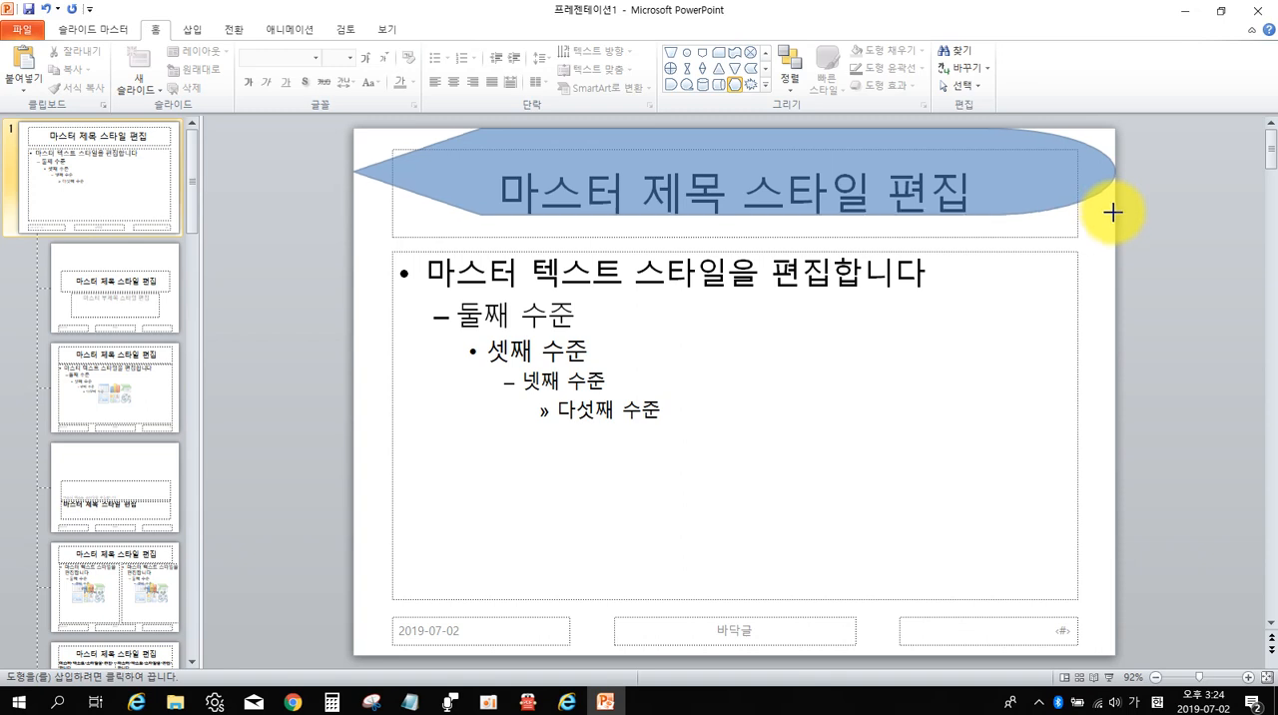
left_click_drag(1112, 212, 1113, 212)
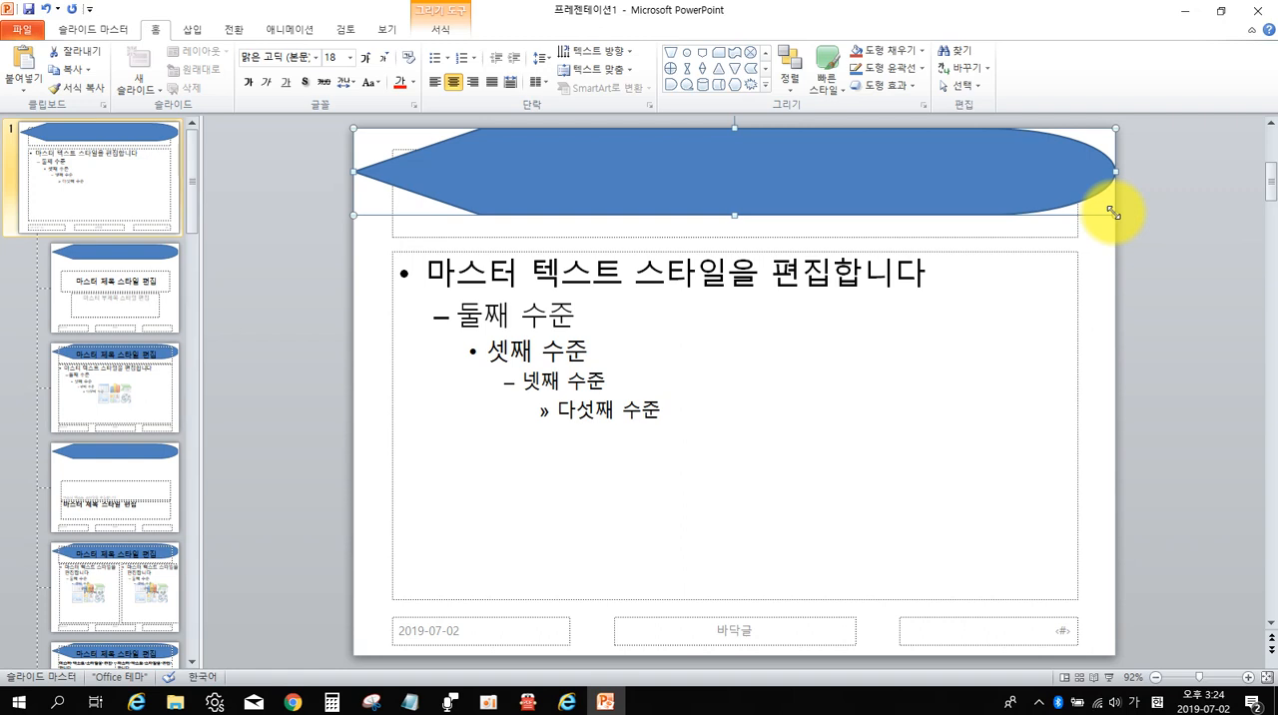
Compare the shape with the 목차 title bar in 알PDF, and flip it horizontally in PowerPoint so its point faces right.
left_click(525, 701)
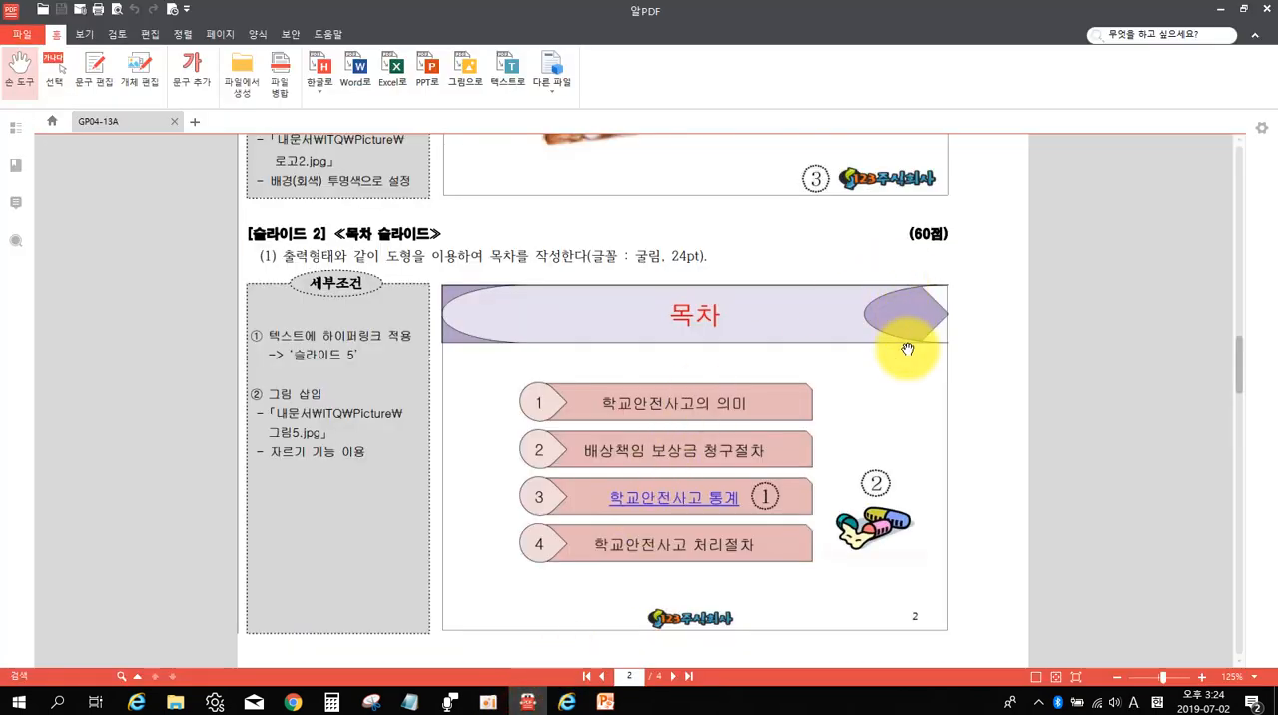
left_click_drag(218, 244, 984, 380)
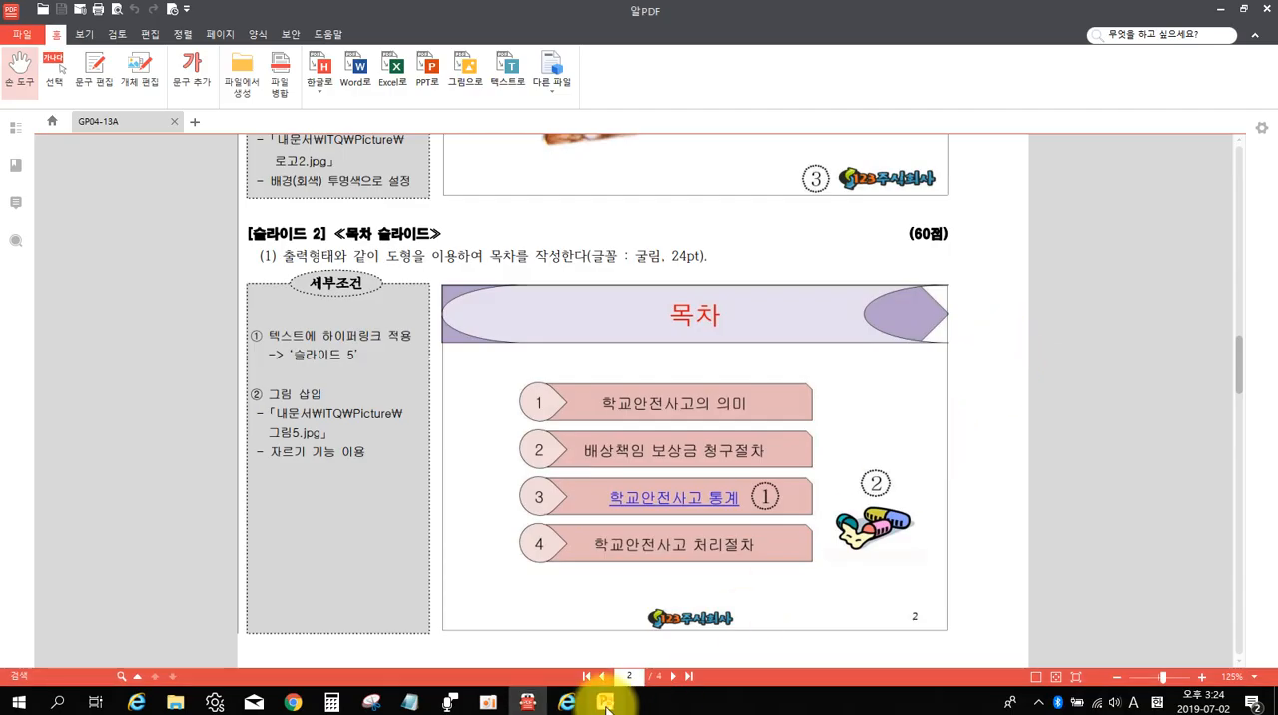
left_click(605, 702)
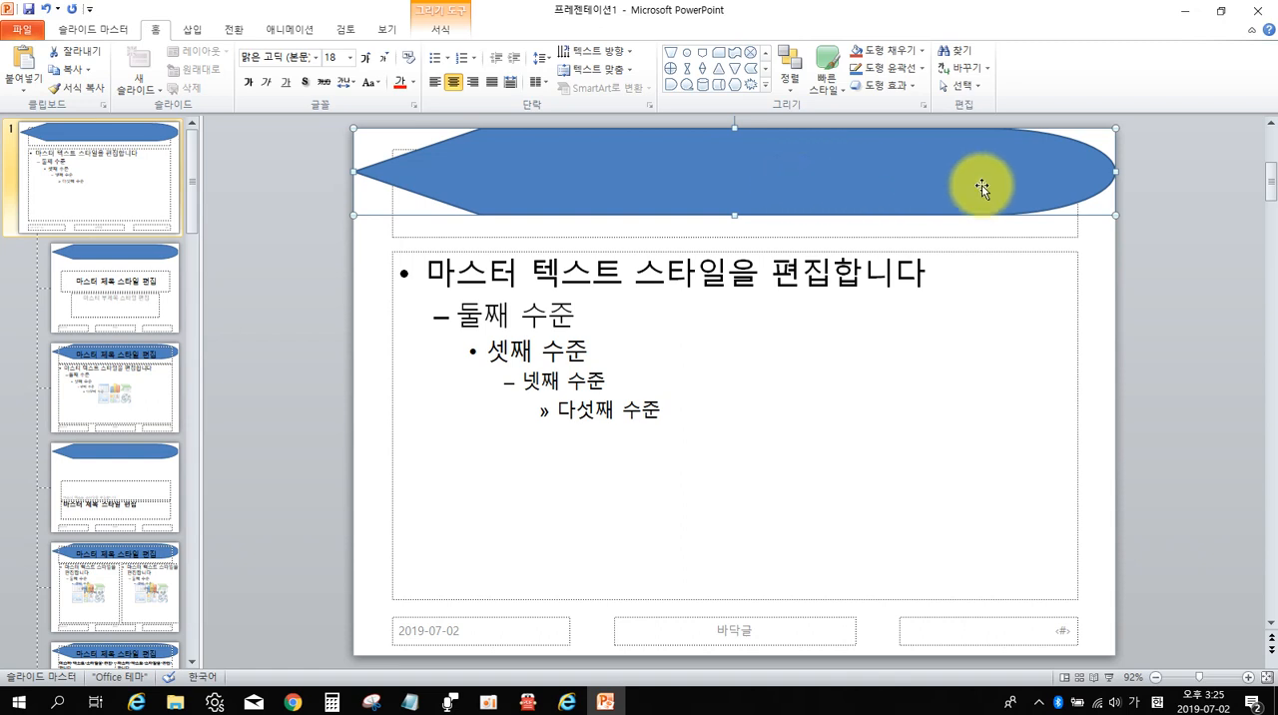
left_click(1015, 187)
left_click(1016, 187)
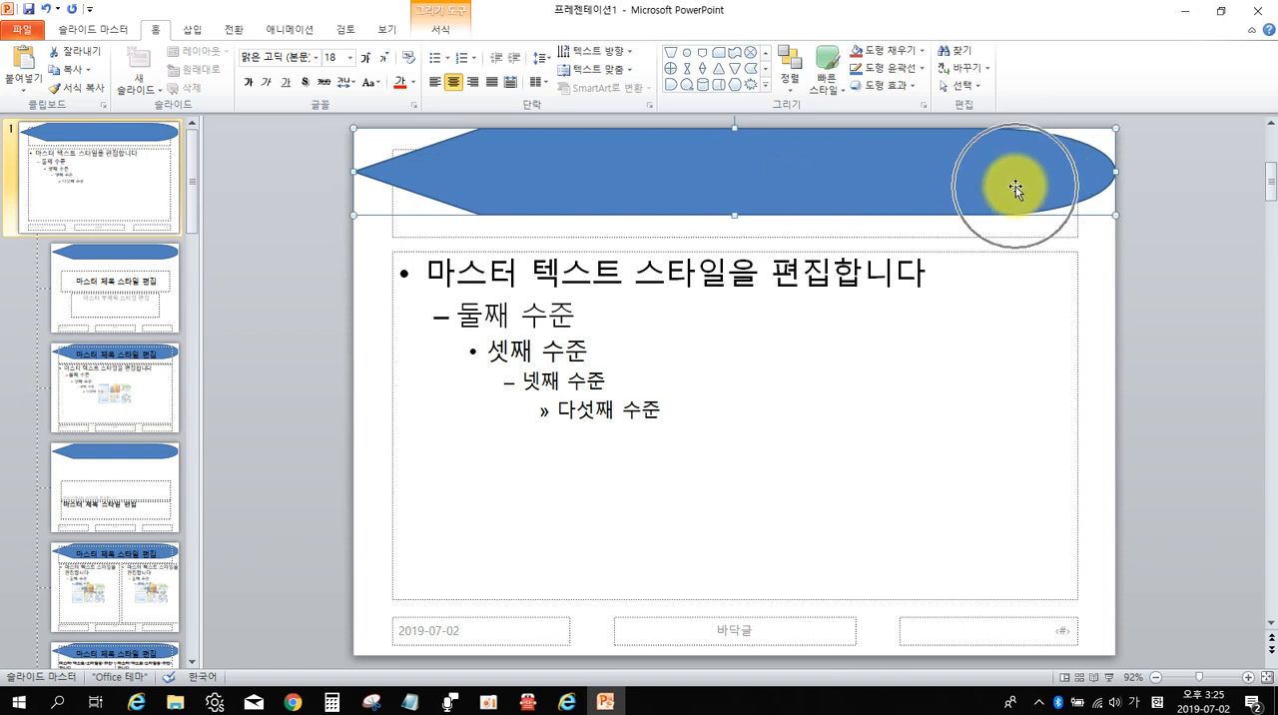
left_click(1015, 186, "ctrl")
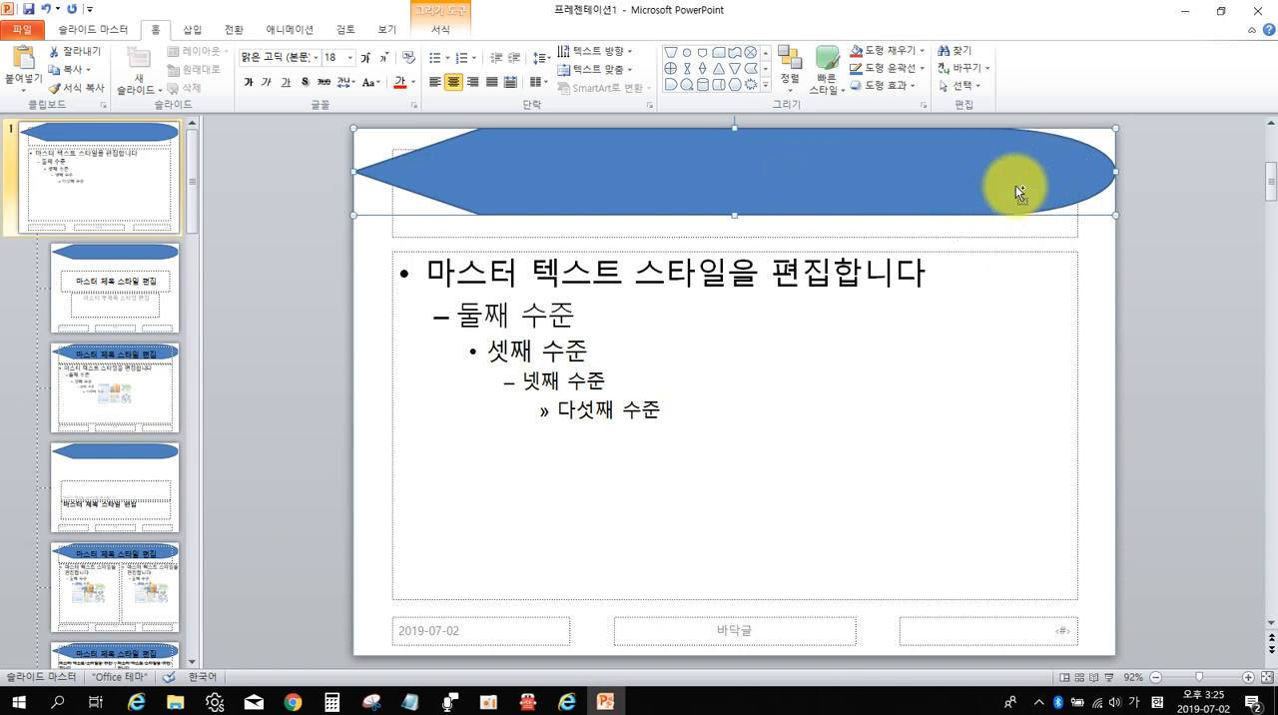
left_click(791, 88)
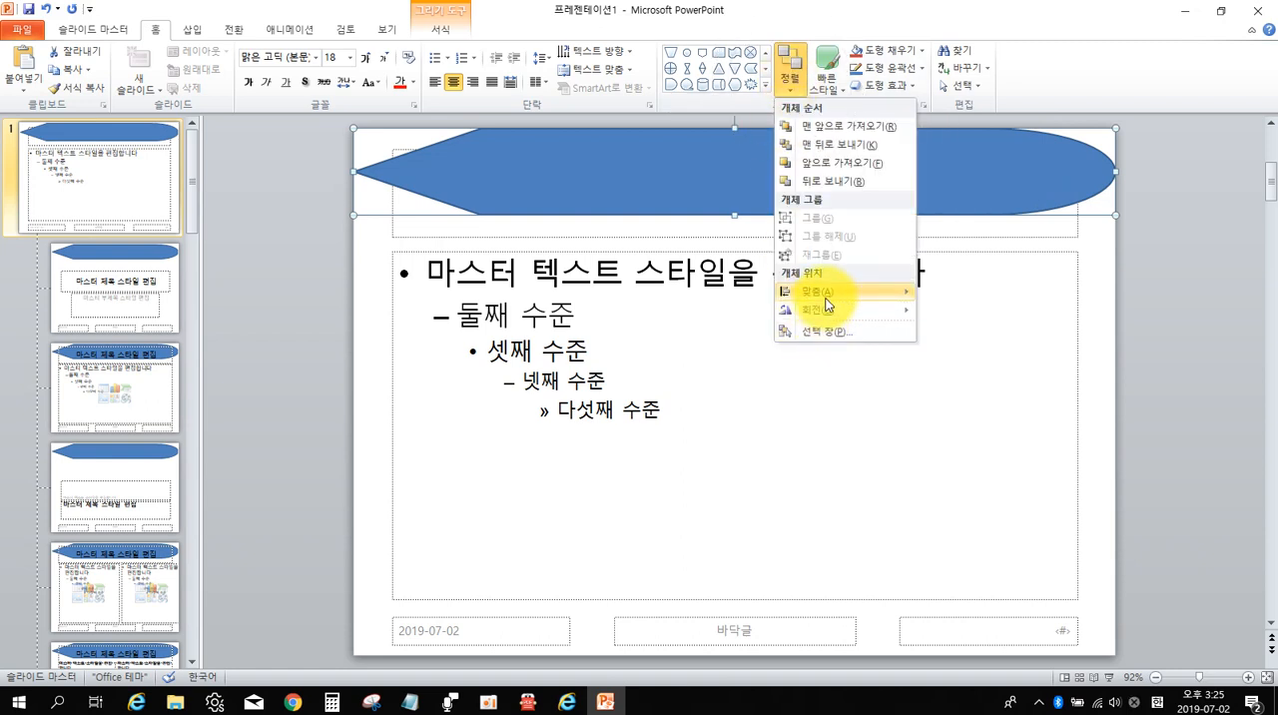
mouse_move(826, 310)
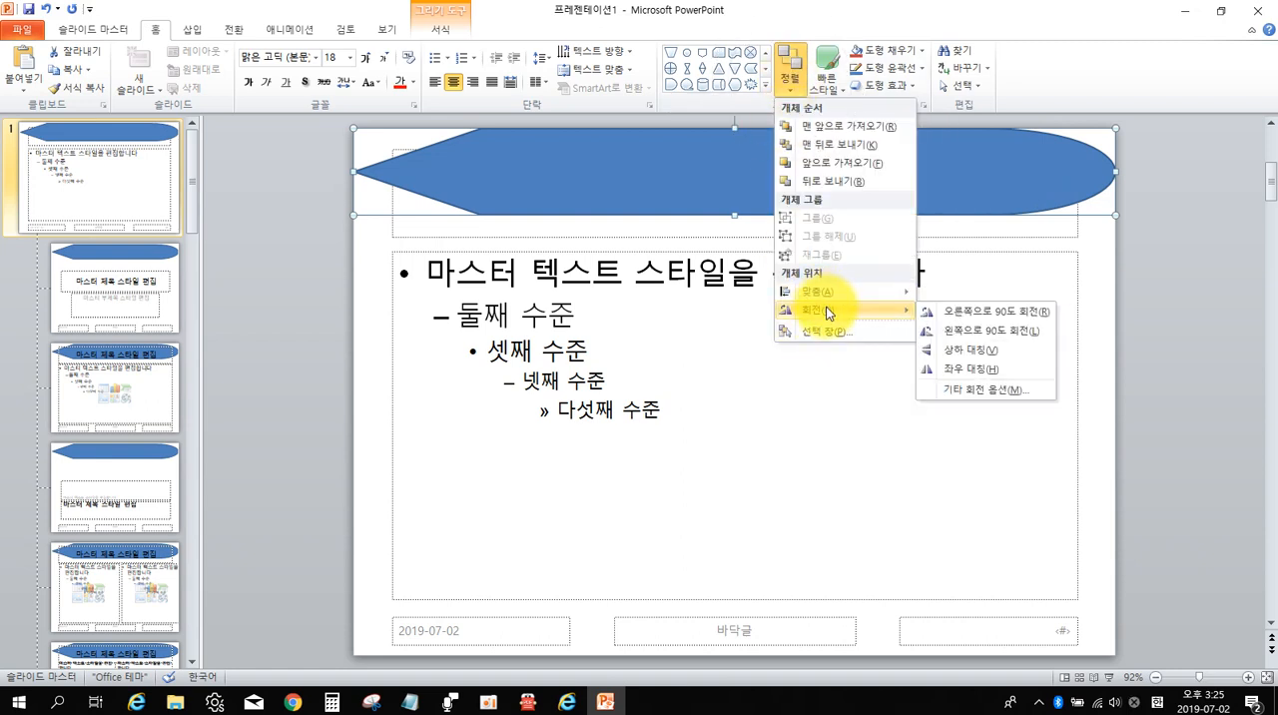
left_click(946, 370)
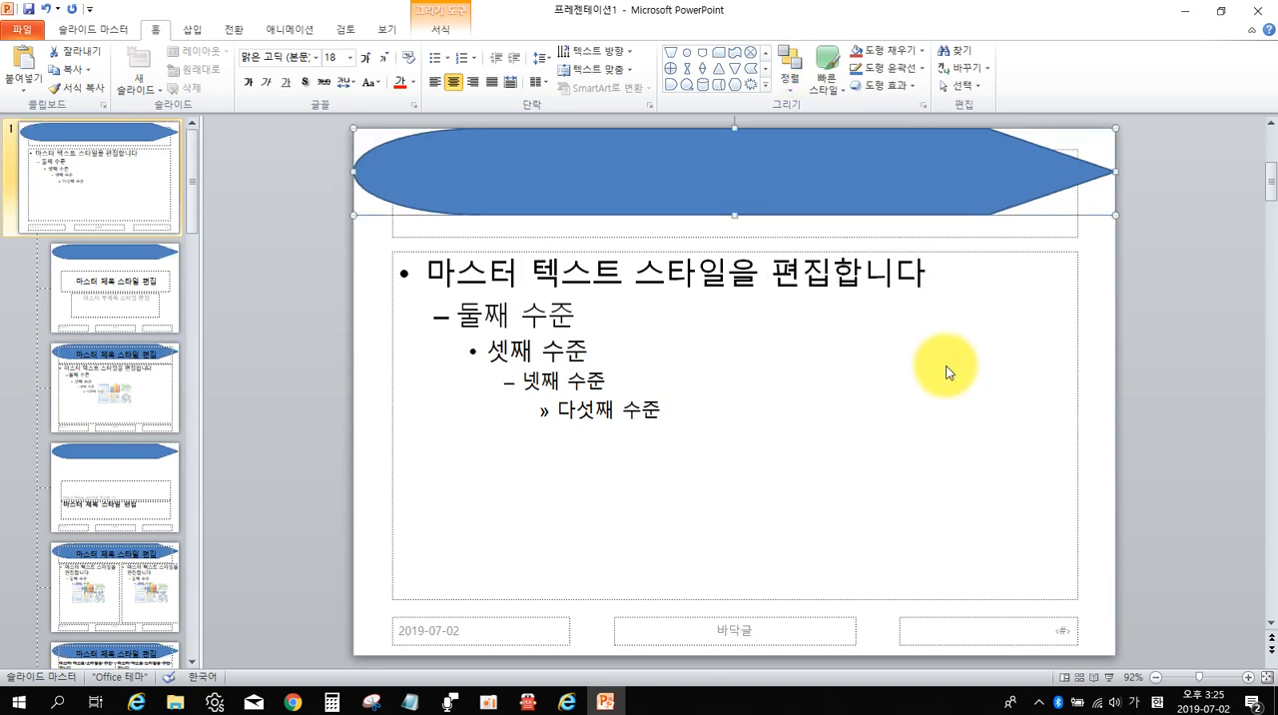
After rechecking the sample in 알PDF, draw a 순서도: 저장 데이터 shape over the flipped shape in PowerPoint and fill it light olive green.
left_click(529, 702)
left_click(824, 315)
left_click(824, 316)
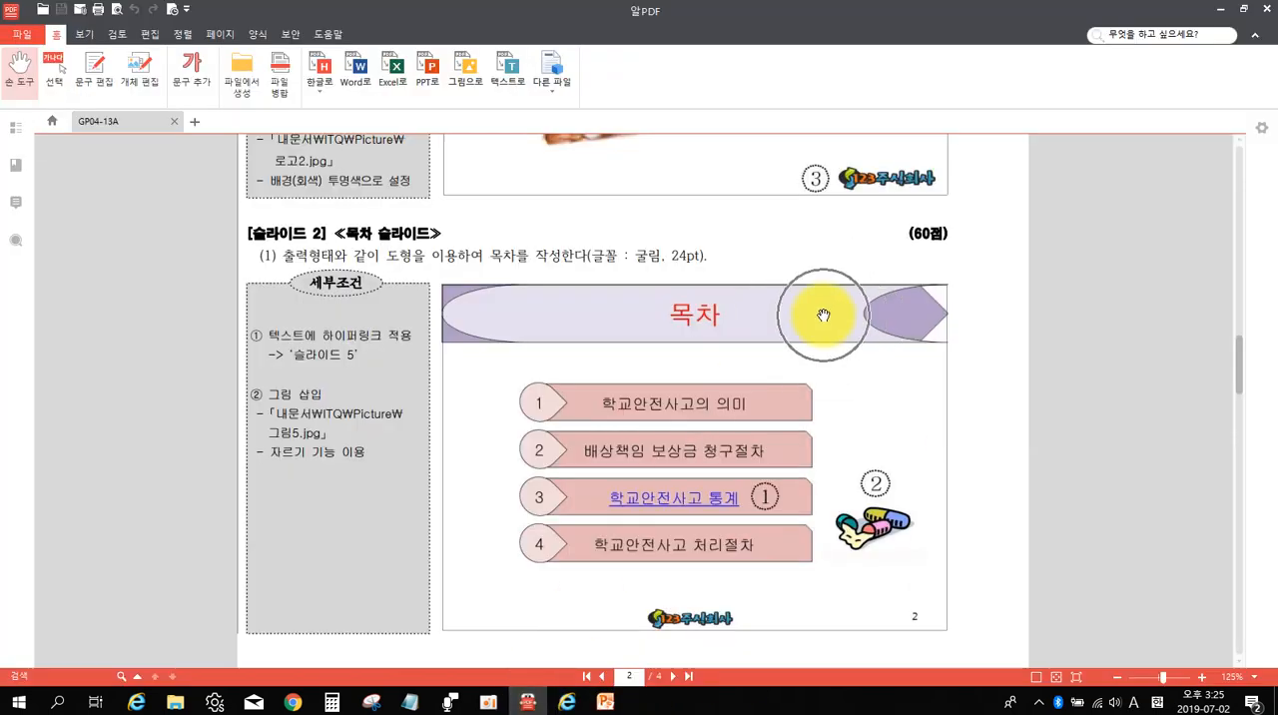
left_click(605, 704)
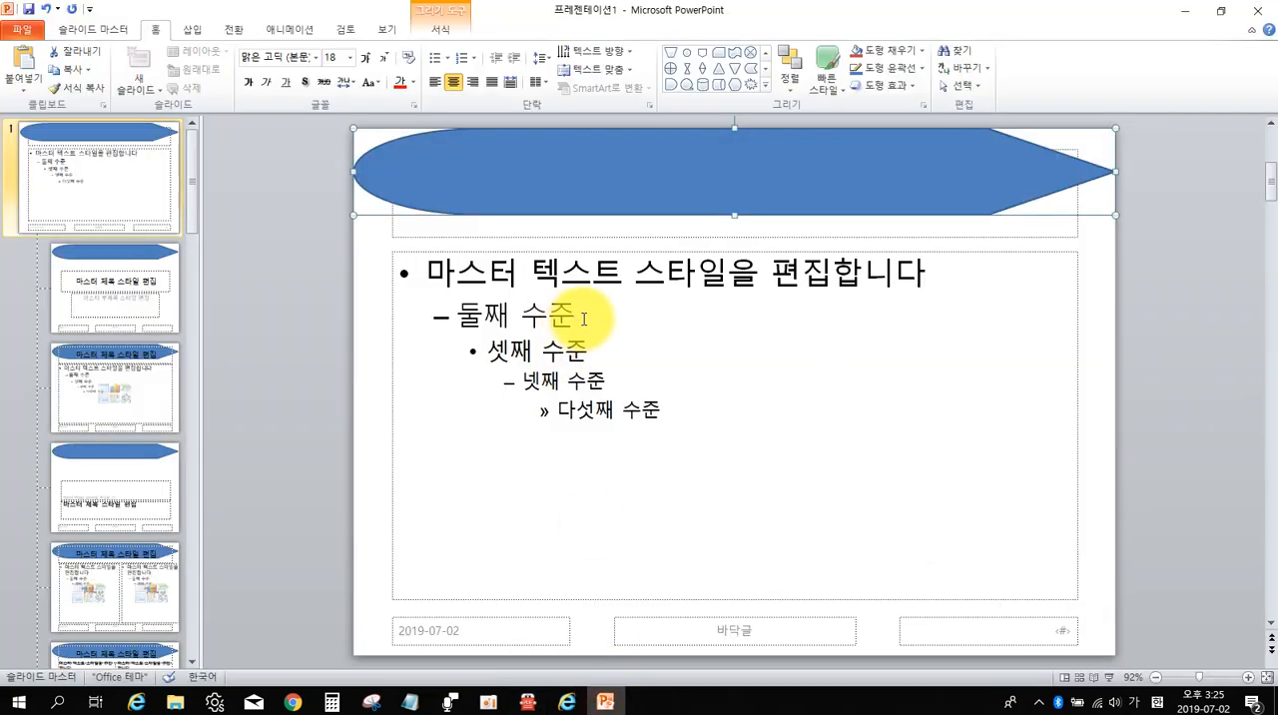
left_click(766, 90)
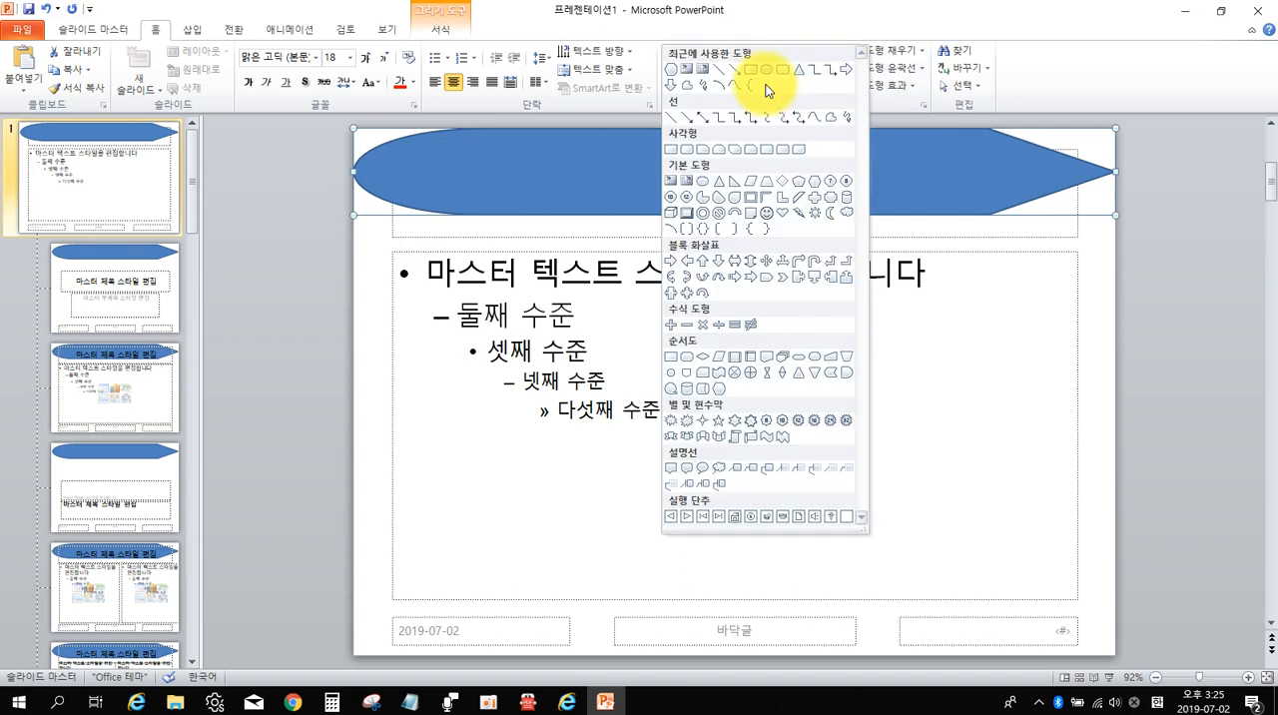
left_click(841, 385)
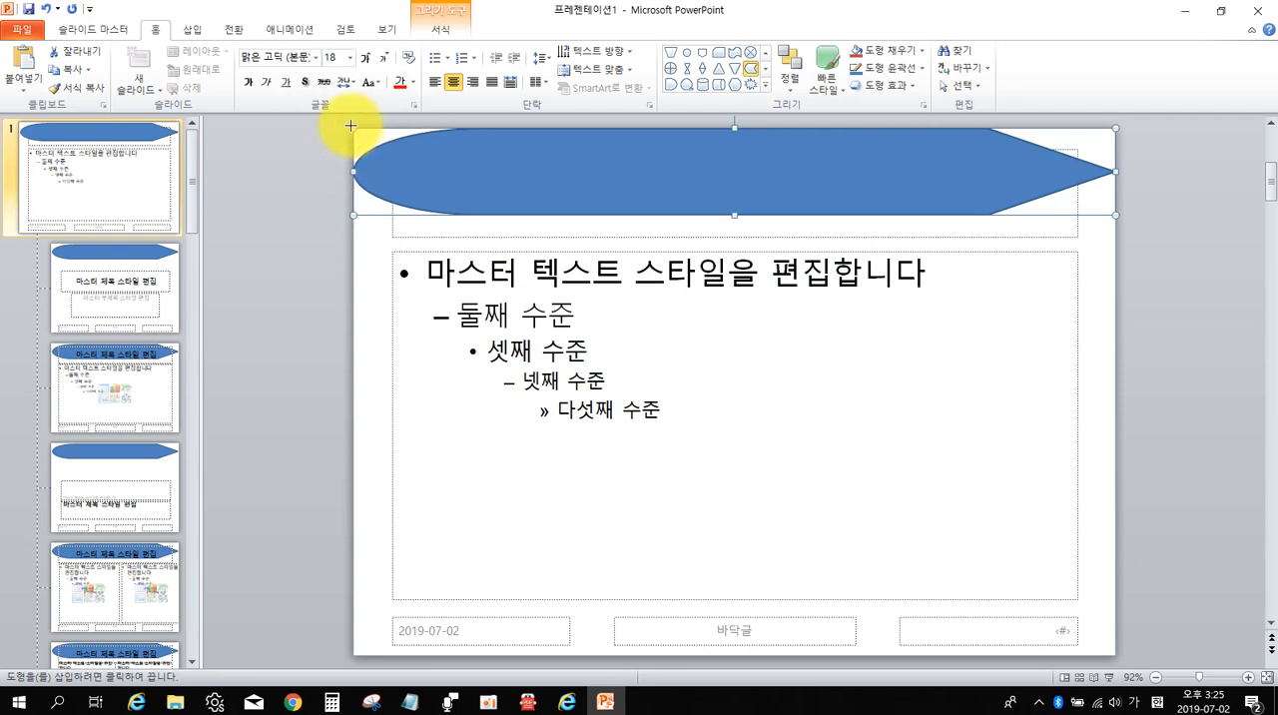
left_click_drag(354, 128, 1114, 219)
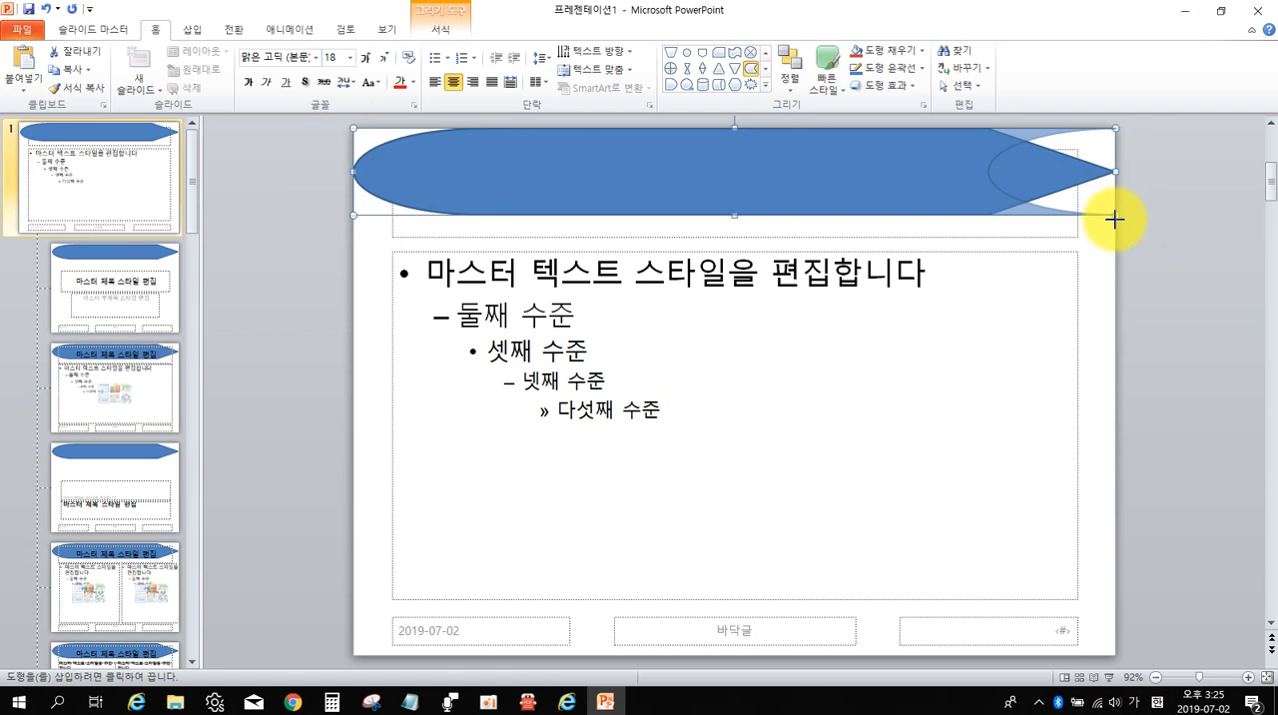
mouse_move(1114, 218)
left_mouse_down()
mouse_move(1102, 200)
mouse_move(1101, 213)
mouse_move(1117, 213)
left_mouse_up()
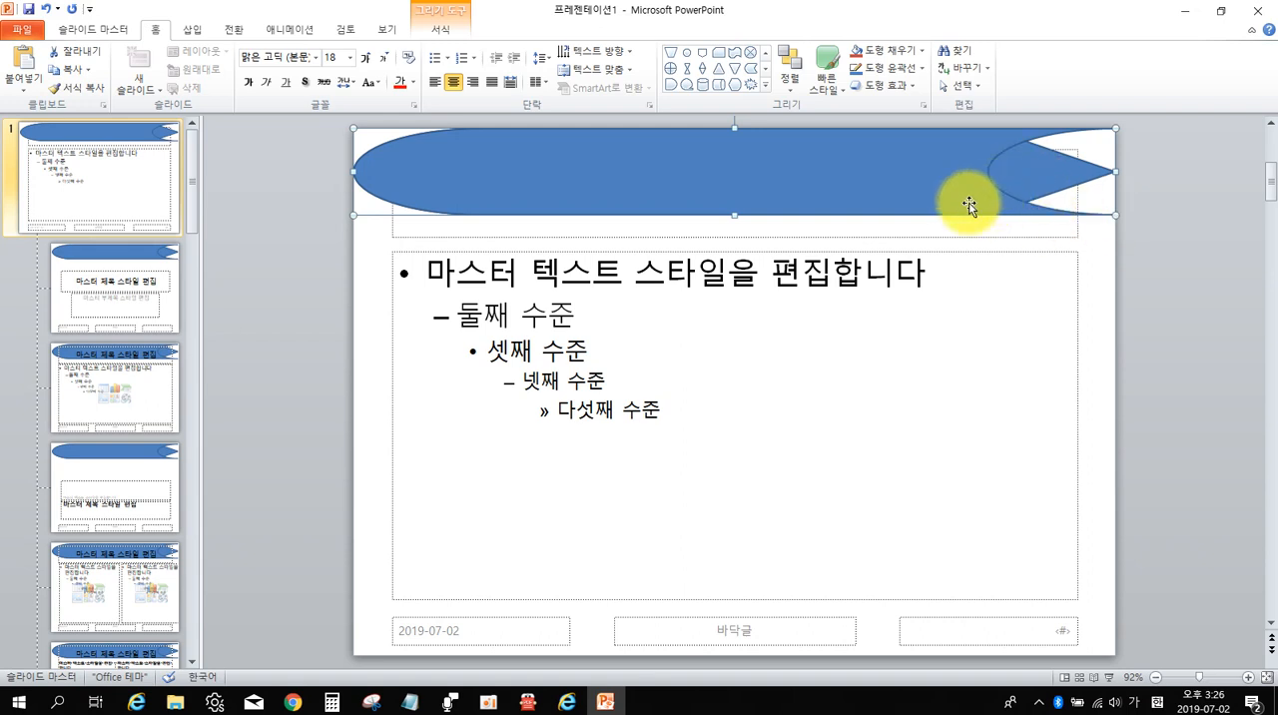
left_click(891, 53)
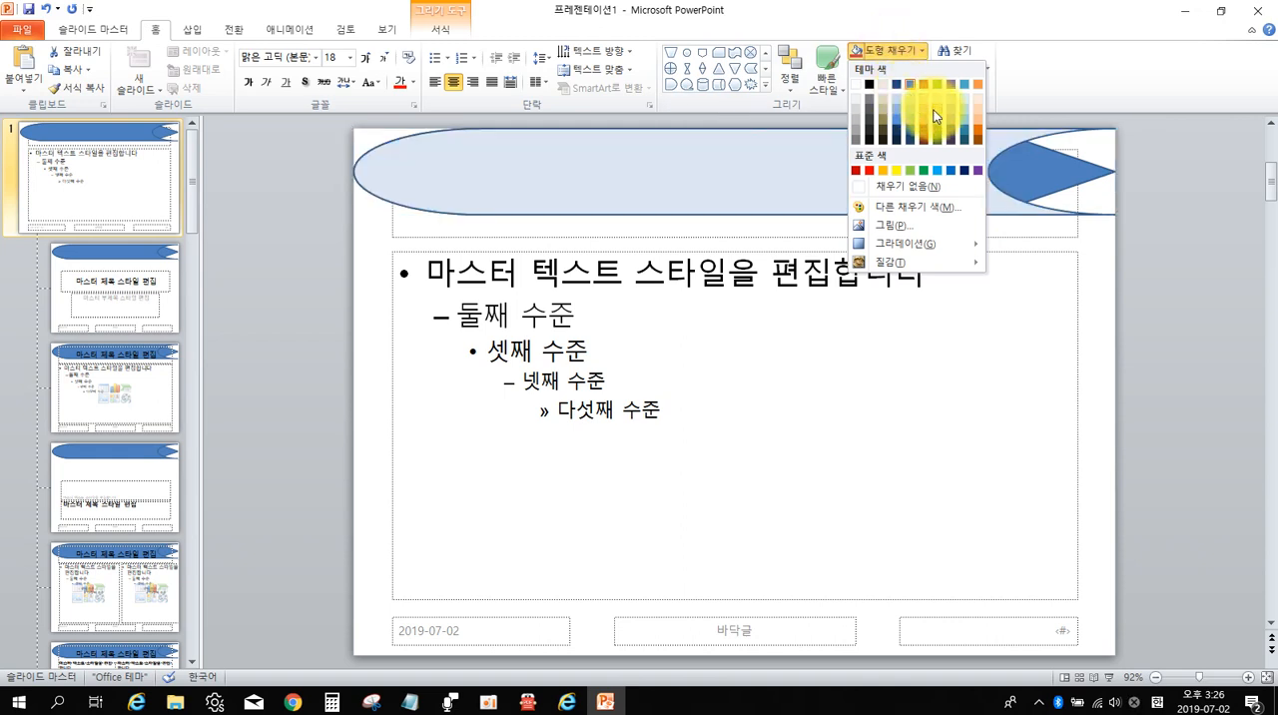
left_click(939, 115)
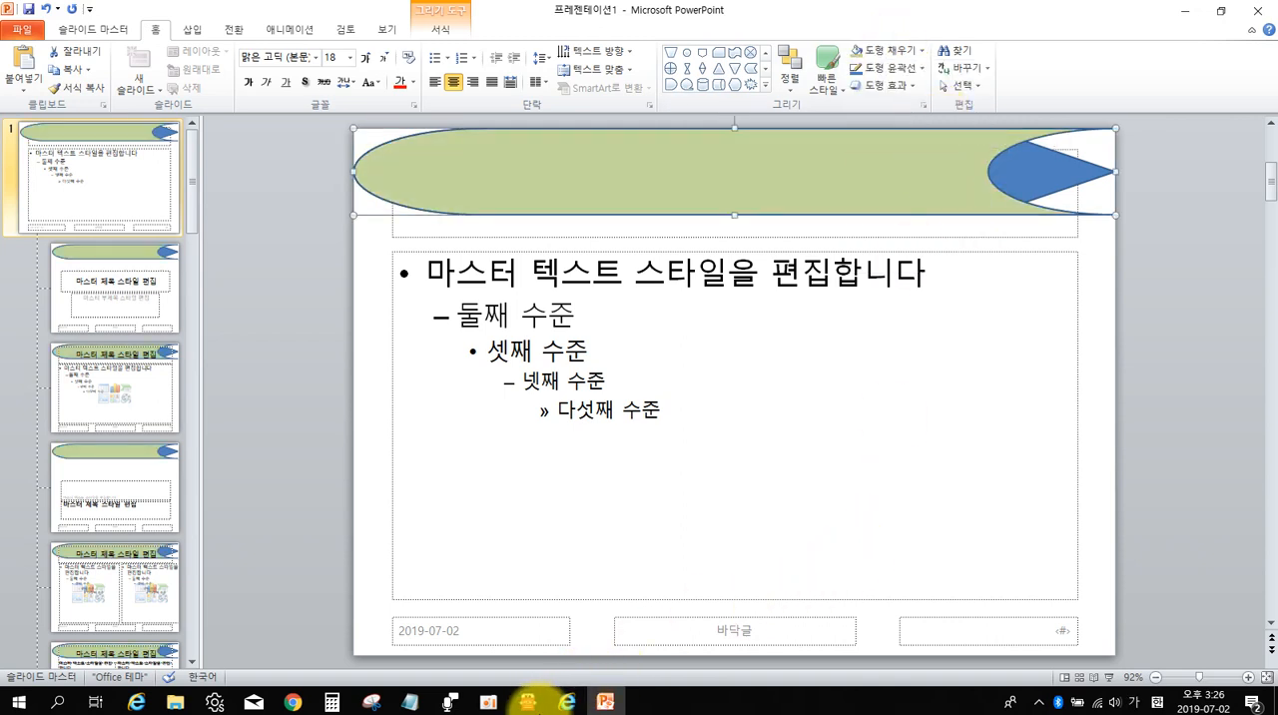
After checking the 알PDF sample, bring PowerPoint's master title placeholder to the front and resize it to the bar's height.
left_click(529, 700)
left_click(883, 309)
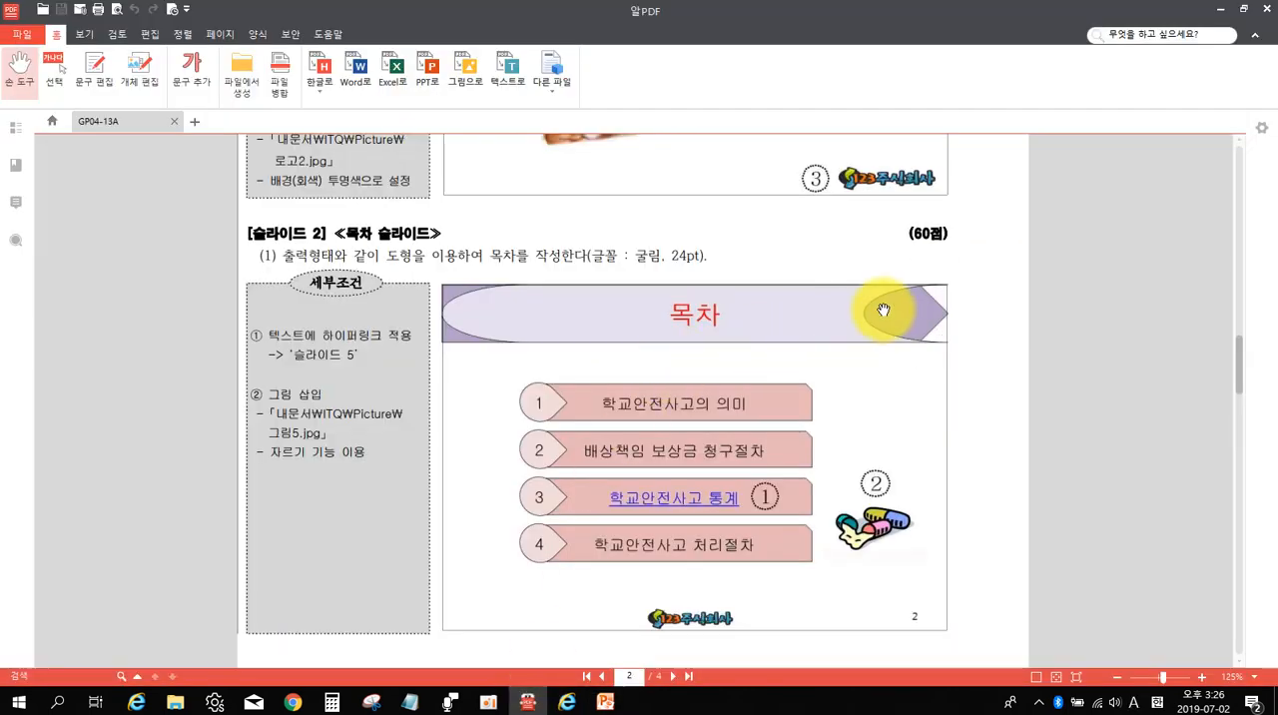
left_click(883, 309)
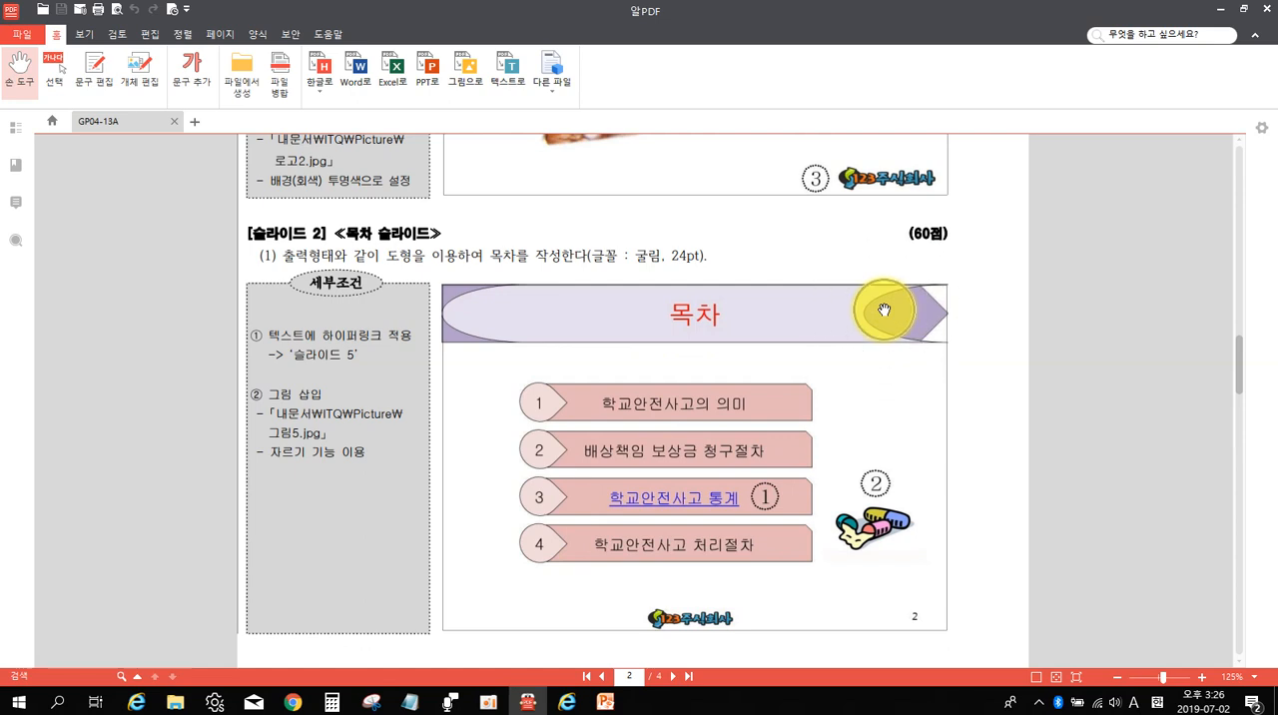
left_click(605, 702)
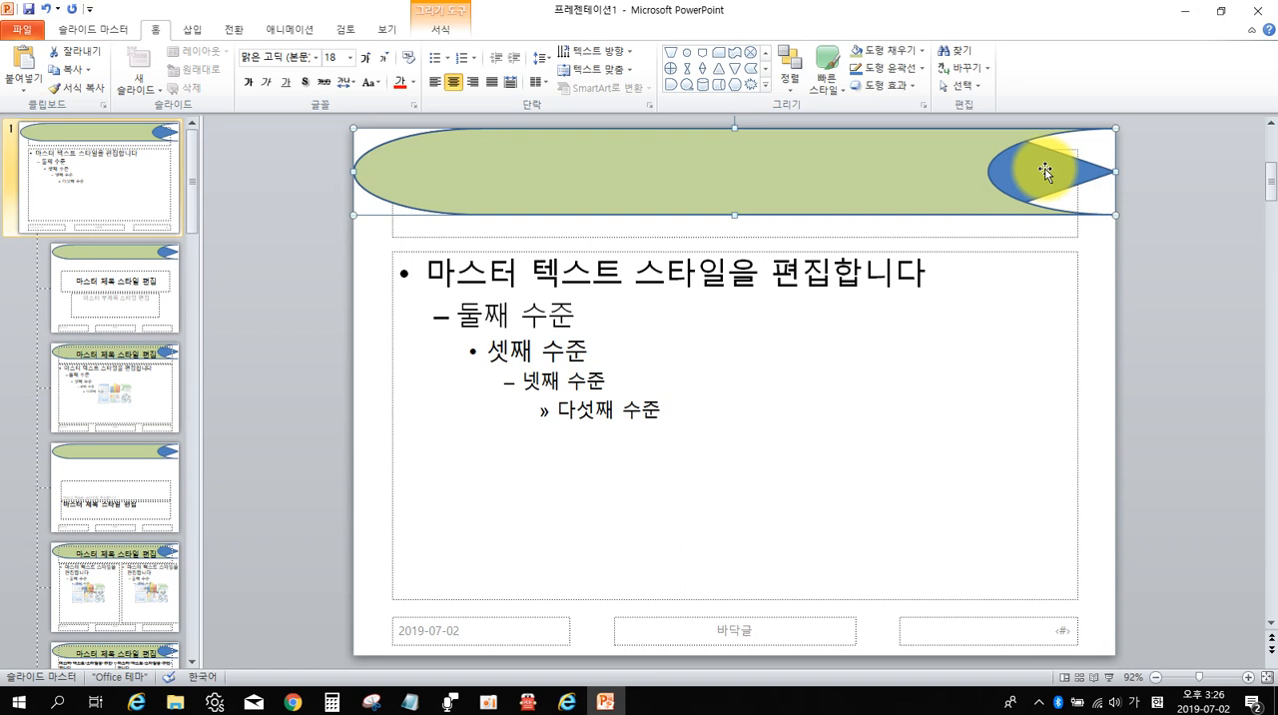
left_click(994, 237)
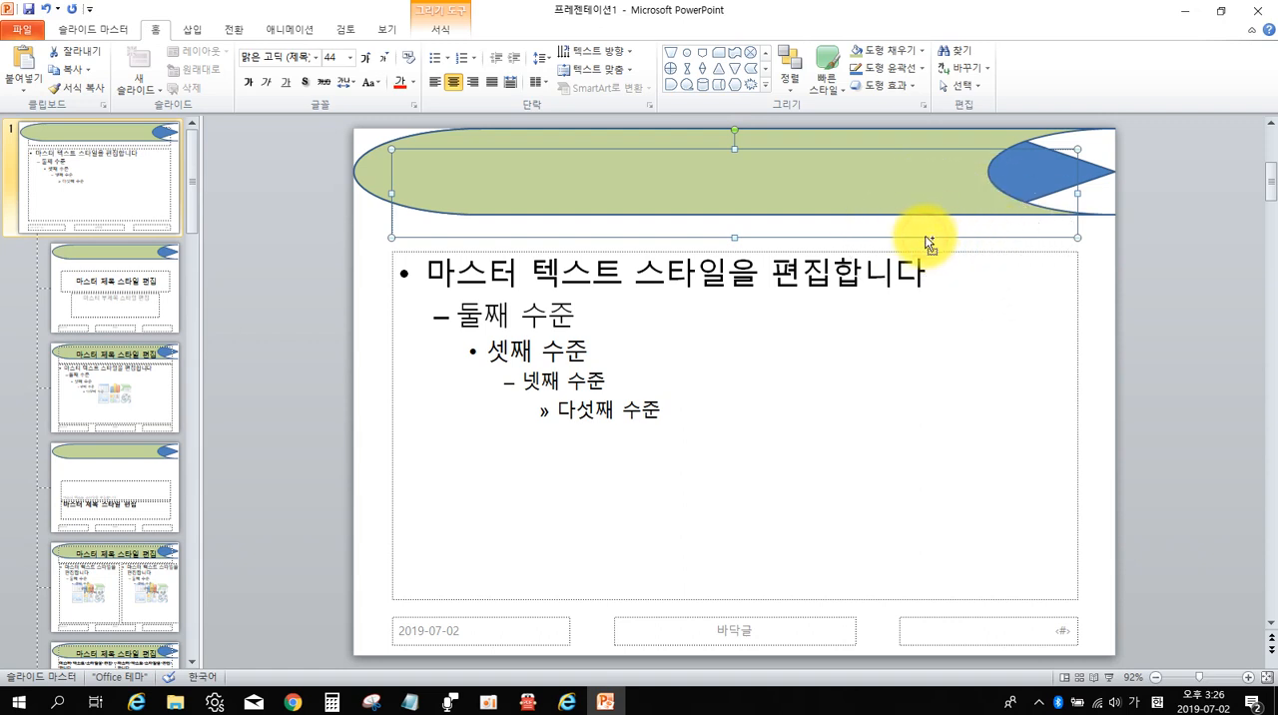
left_click(789, 62)
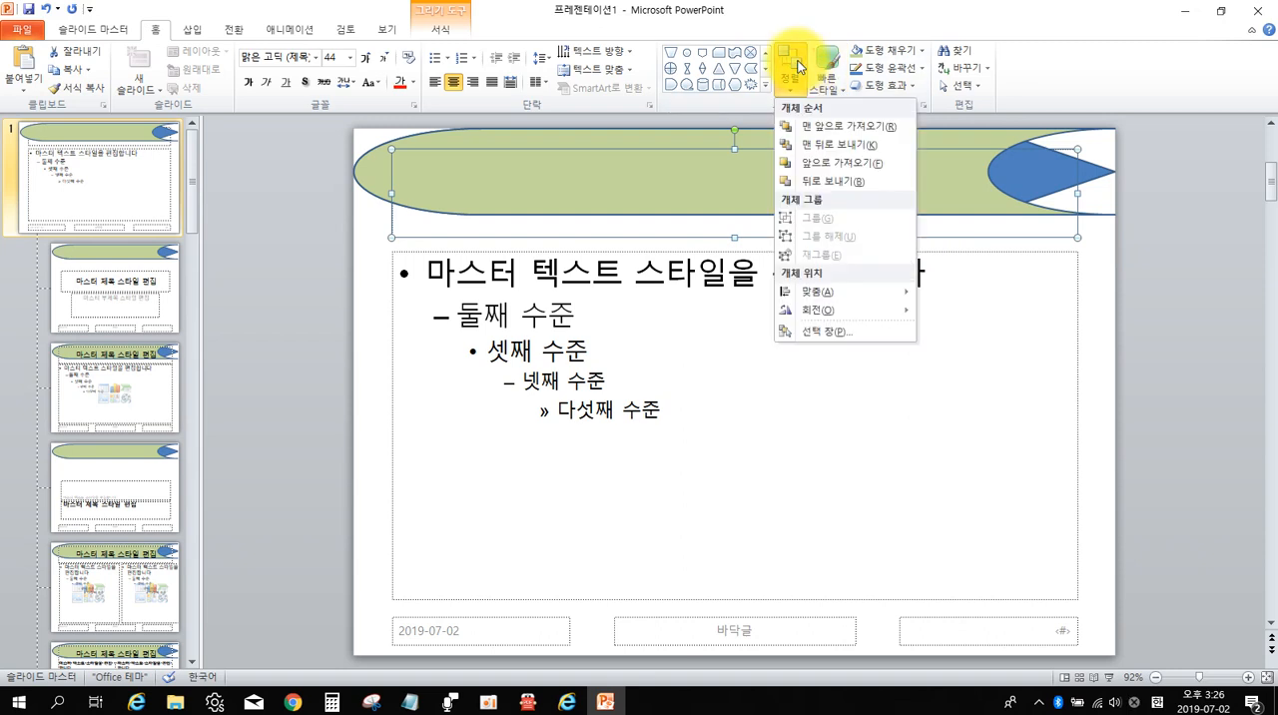
left_click(822, 126)
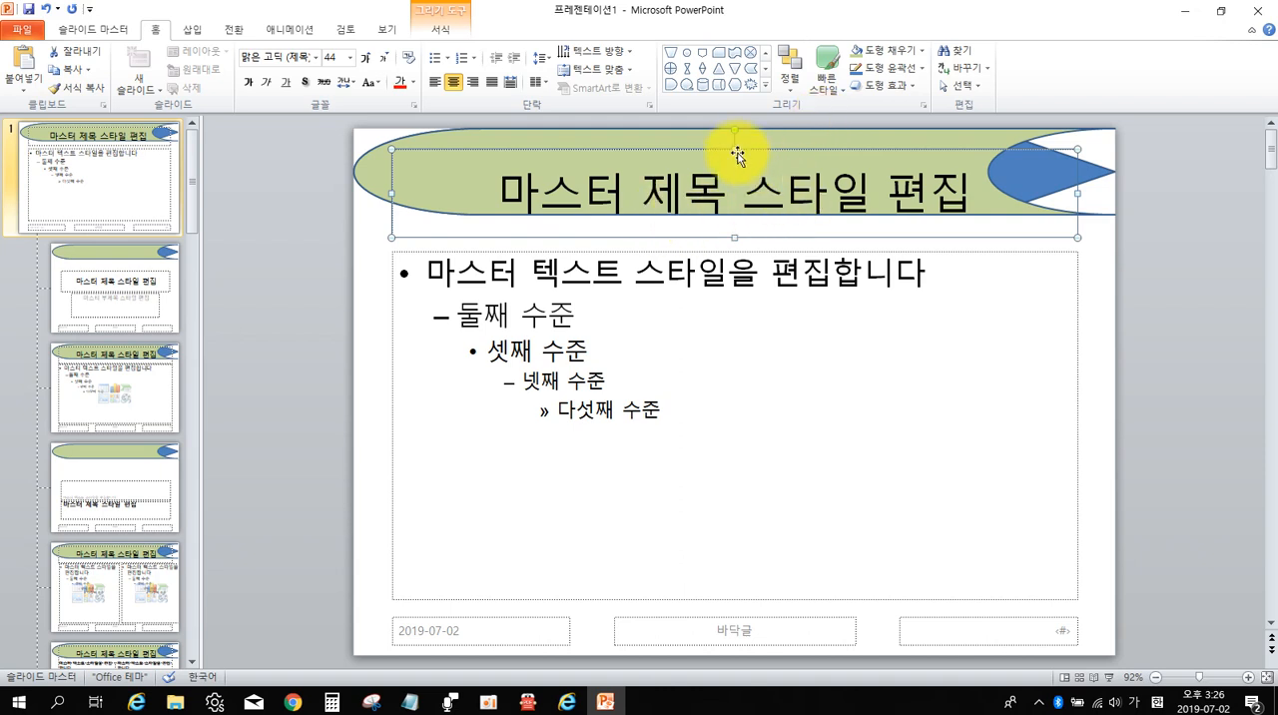
left_click_drag(734, 149, 734, 131)
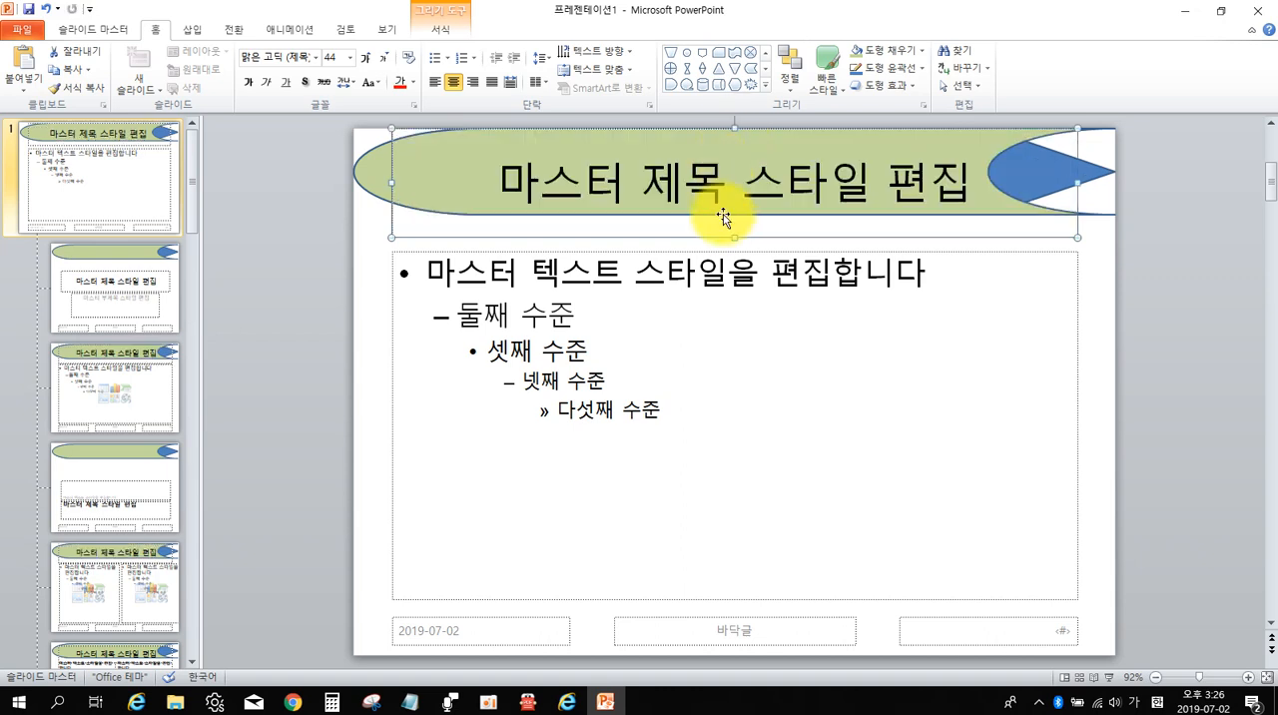
left_click_drag(735, 232, 736, 214)
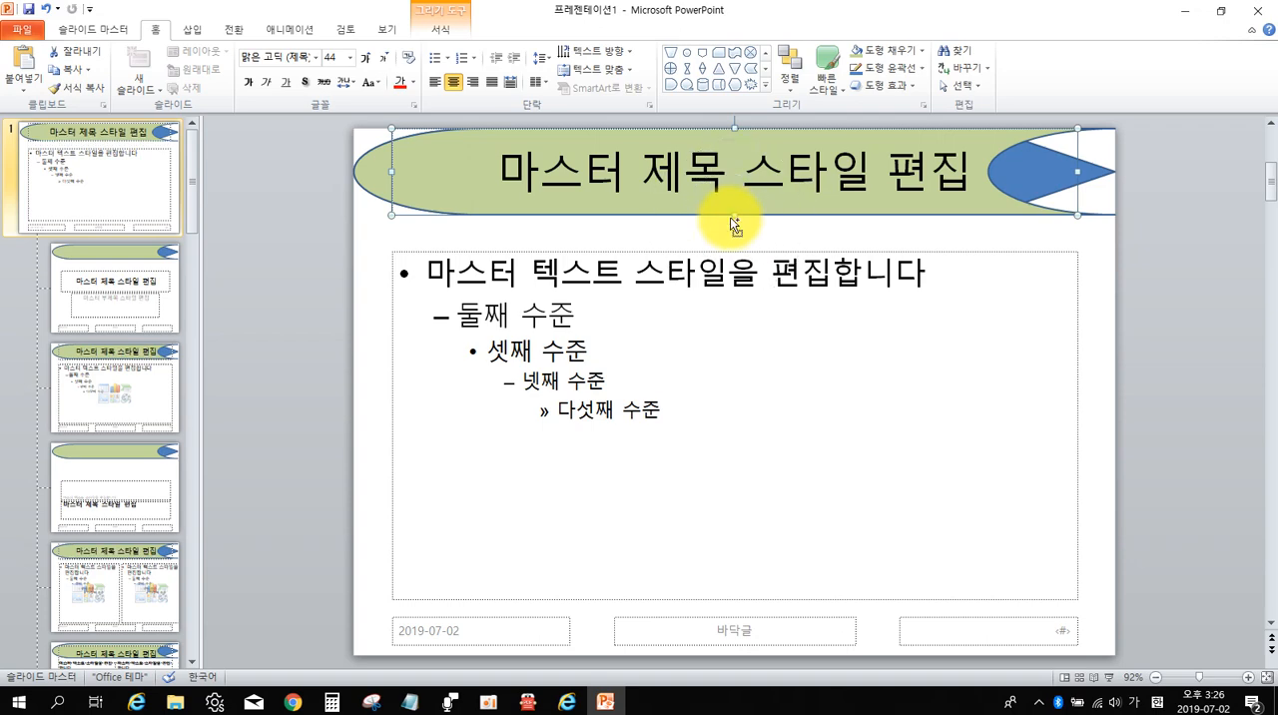
Switch to 알PDF and examine the slide master's title font requirements in 전체구성 and the sample titles on slides 2 and 3.
left_click(531, 704)
scroll(486, 485, "up", 3)
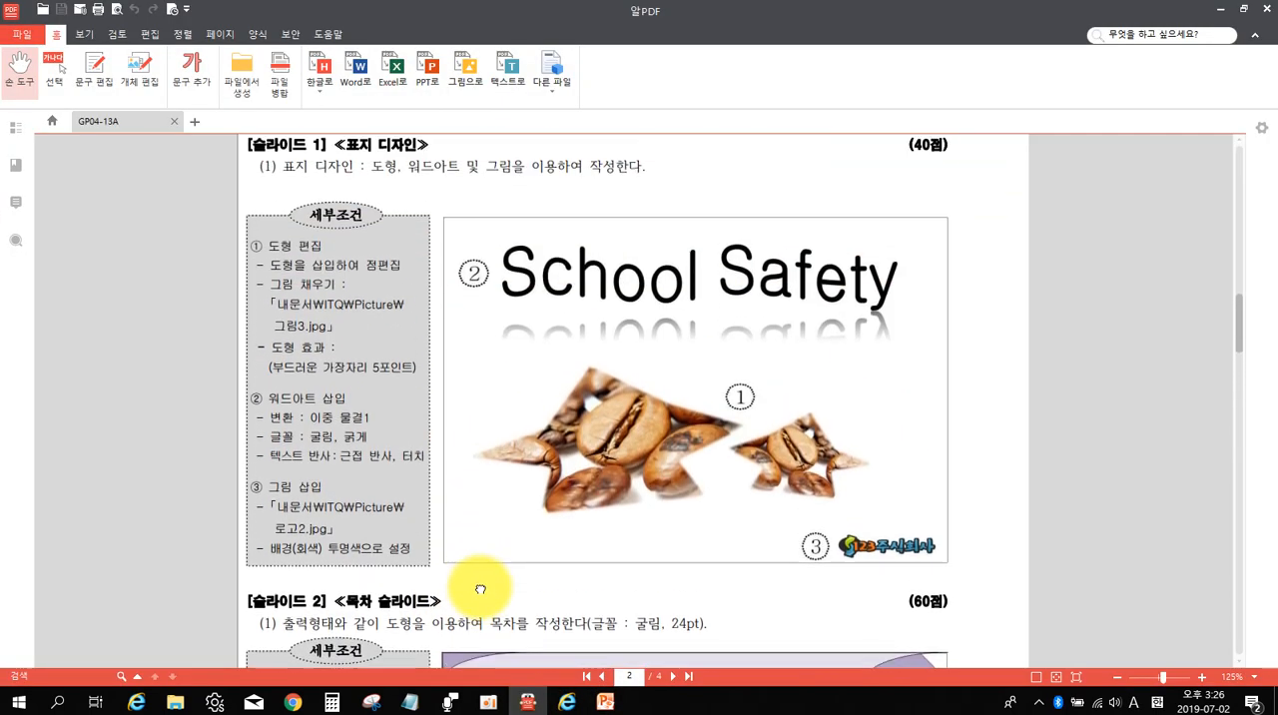
scroll(480, 589, "up", 3)
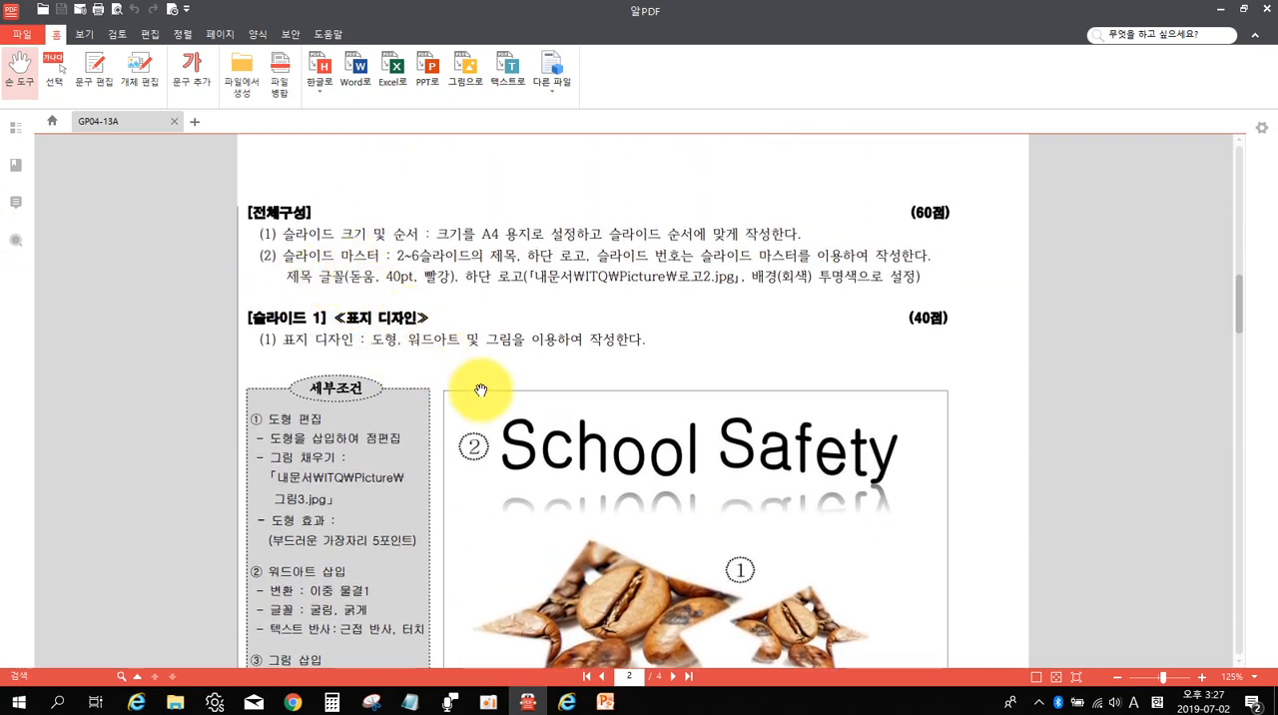
scroll(481, 389, "down", 8)
left_click(698, 379)
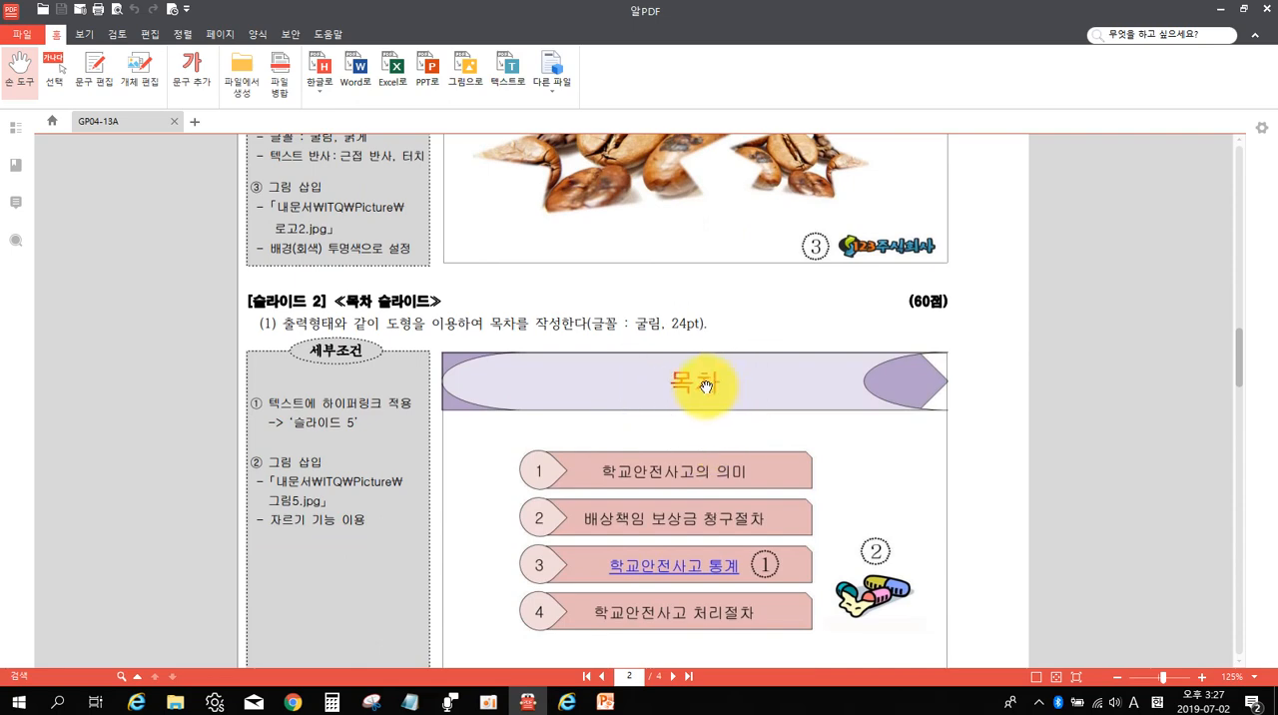
scroll(705, 385, "down", 9)
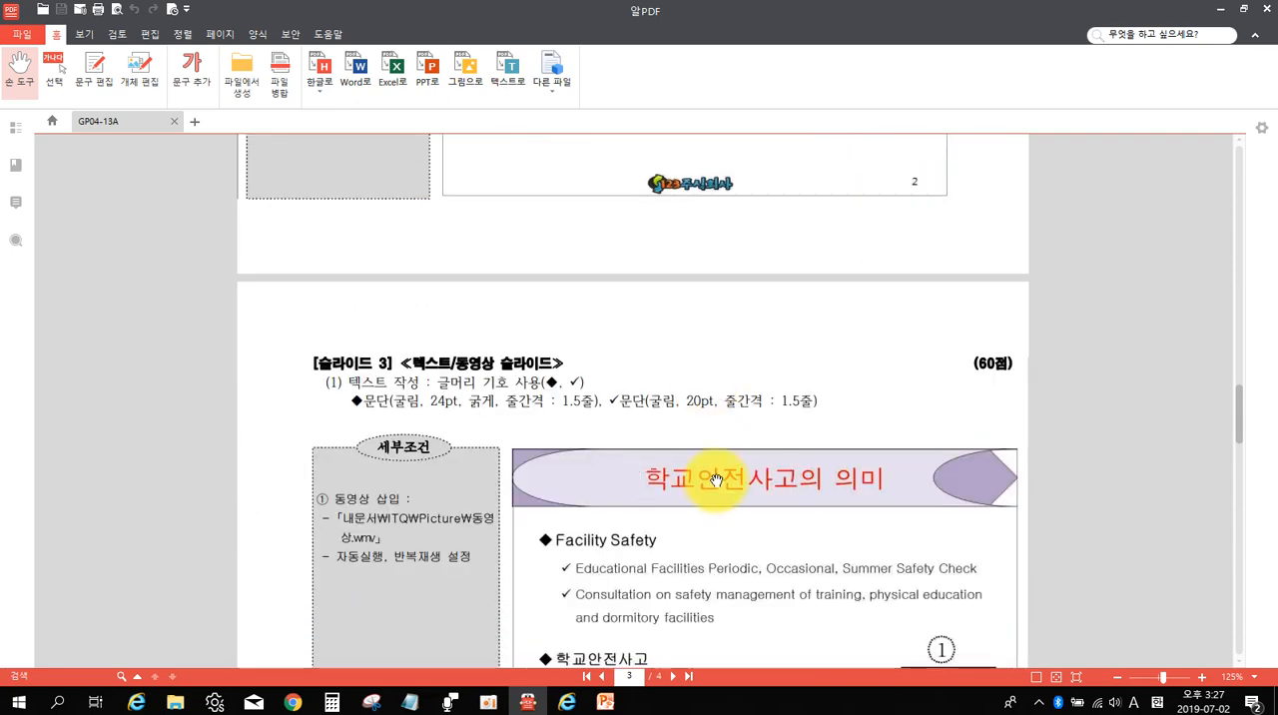
scroll(836, 491, "up", 9)
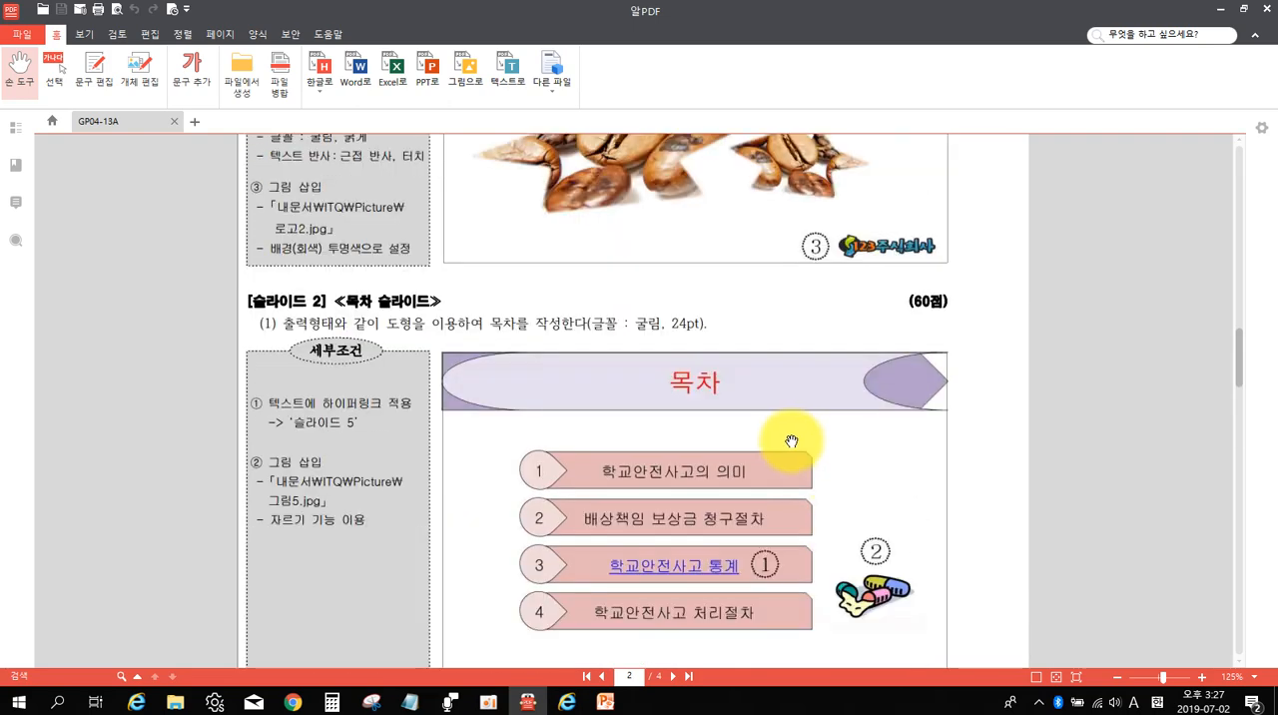
scroll(788, 440, "up", 12)
left_click(365, 307)
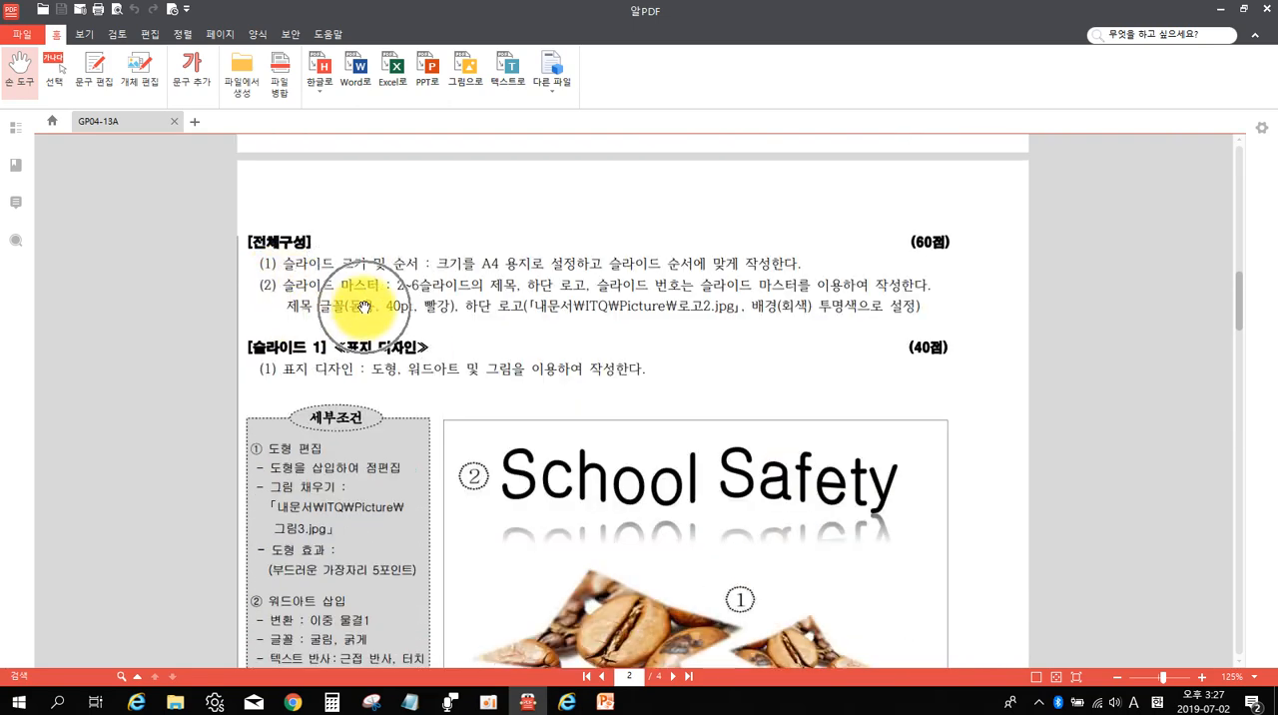
left_click(403, 301)
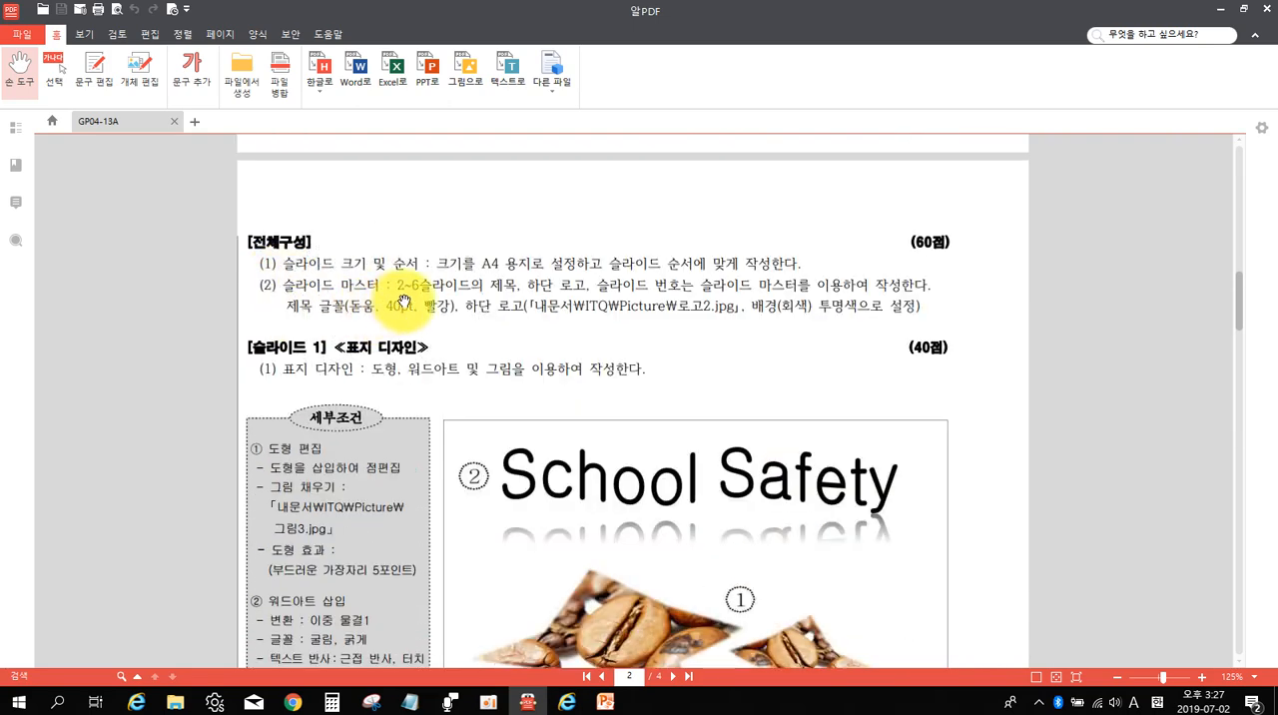
left_click(439, 310)
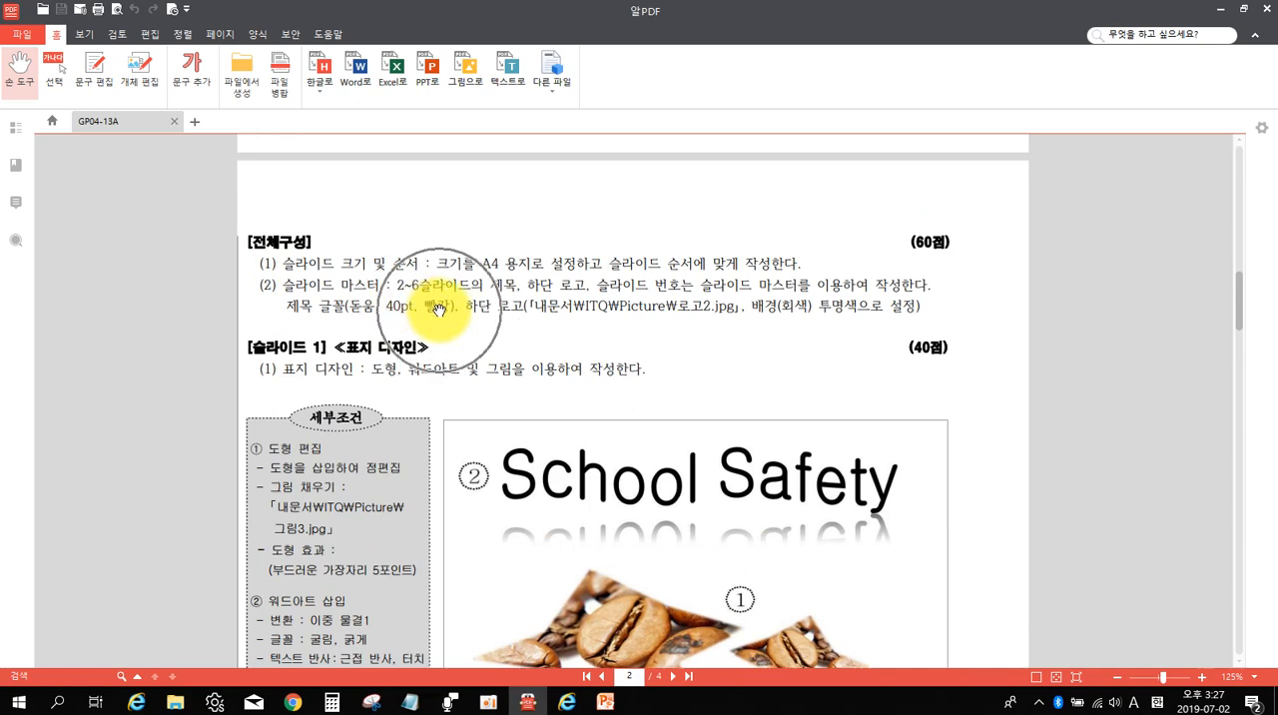
Switch back to PowerPoint and open the master title placeholder's font name for editing.
left_click(605, 703)
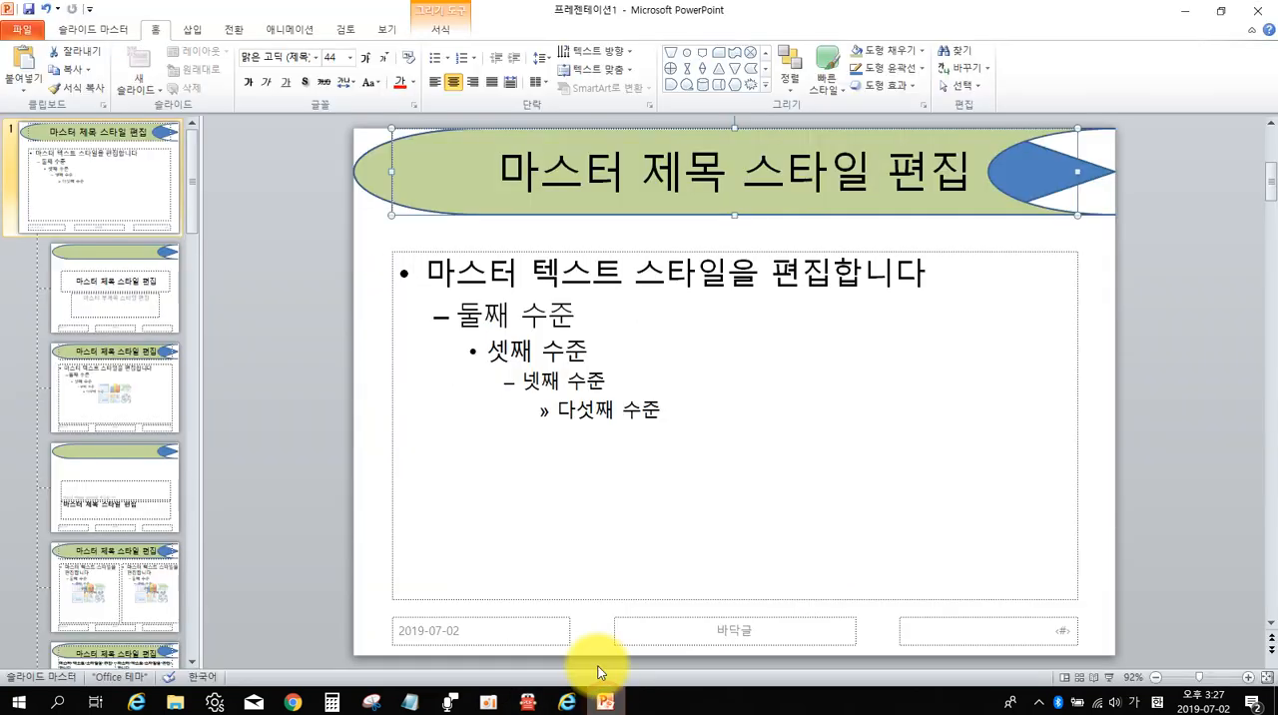
left_click(737, 213)
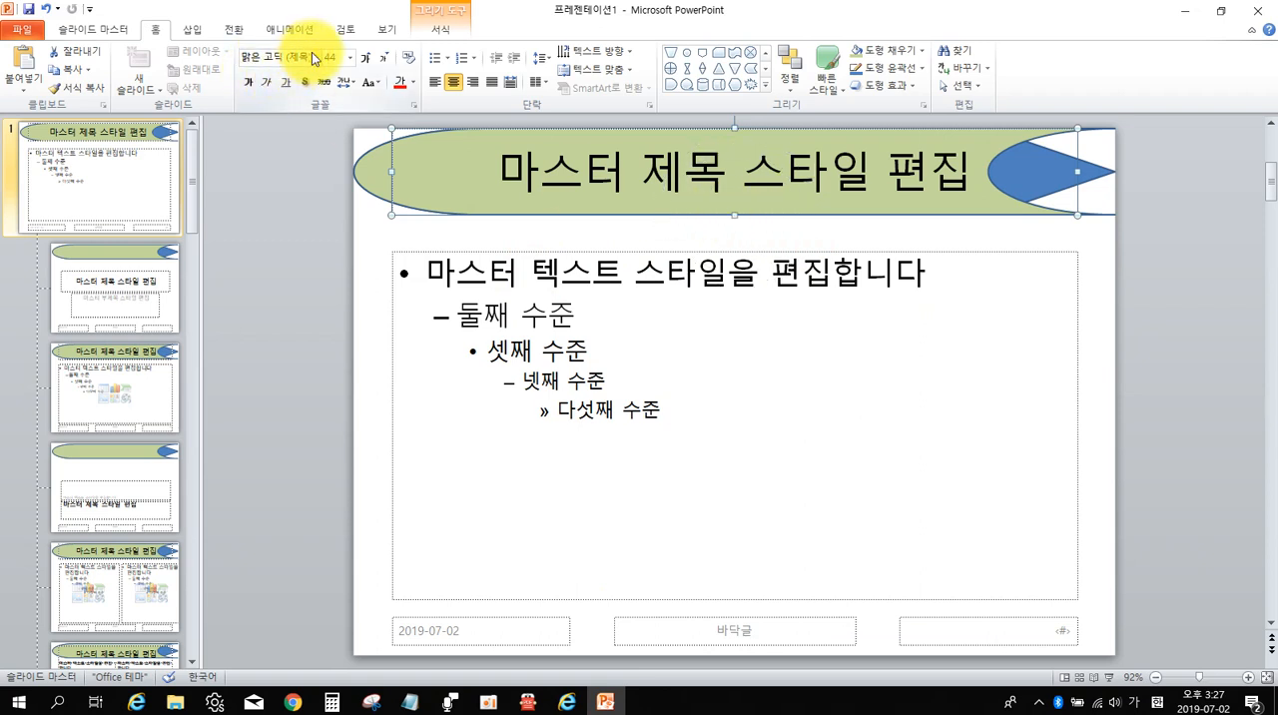
left_click(277, 58)
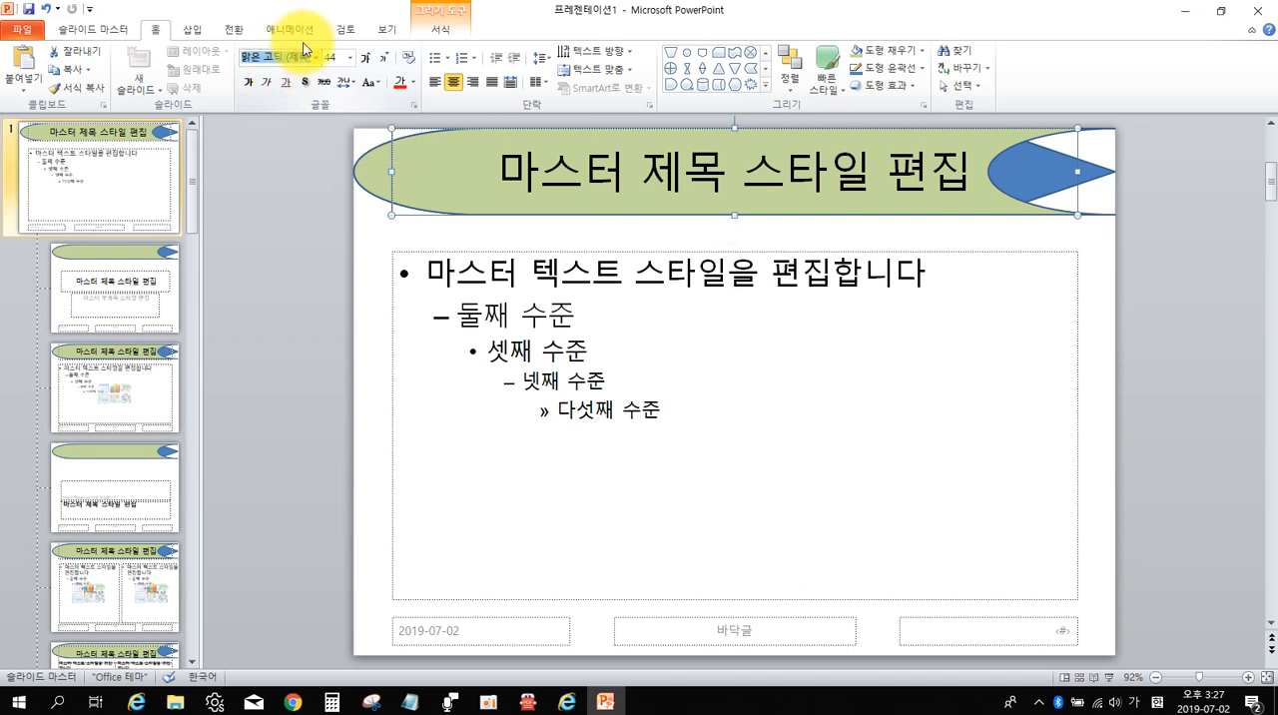